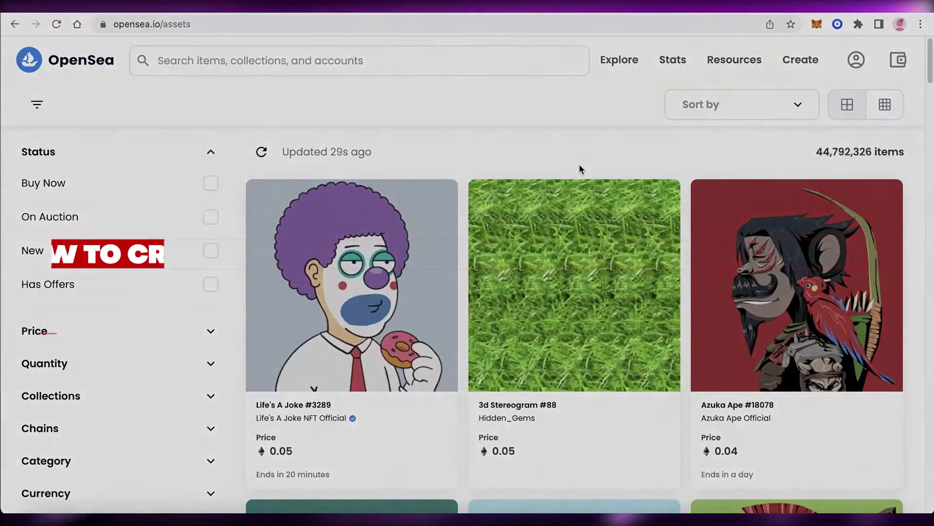
Scroll down the OpenSea listings to find a Dope Ape Bros card
scroll(579, 165, down, 2)
scroll(931, 241, down, 6)
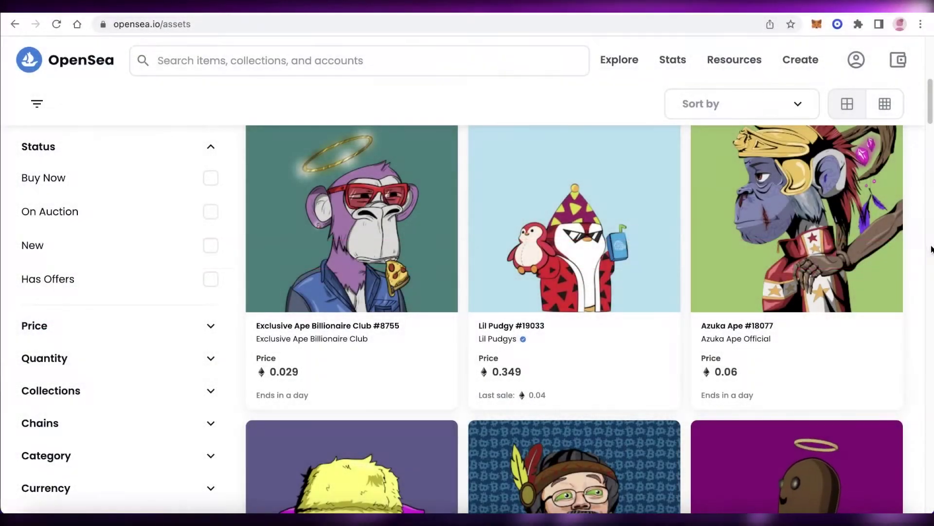
scroll(932, 248, down, 7)
scroll(931, 258, down, 11)
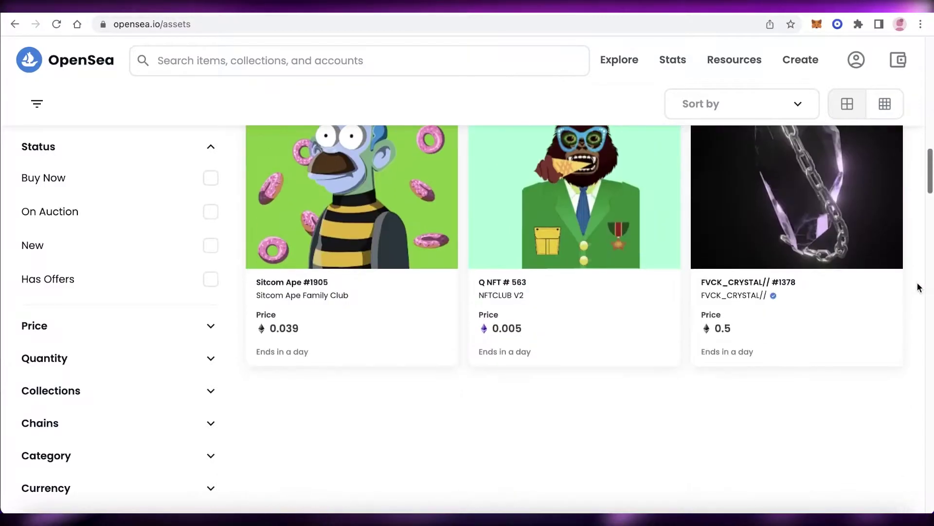
scroll(931, 298, down, 5)
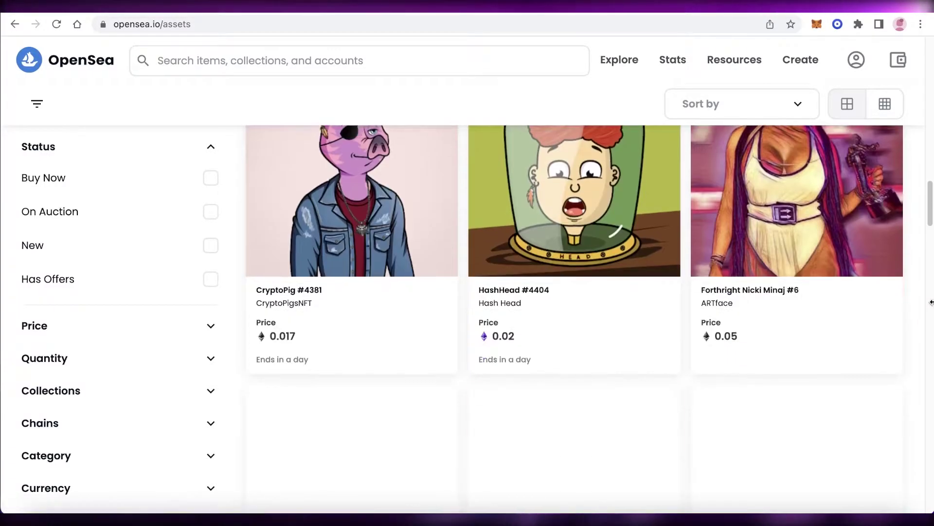
scroll(931, 301, down, 5)
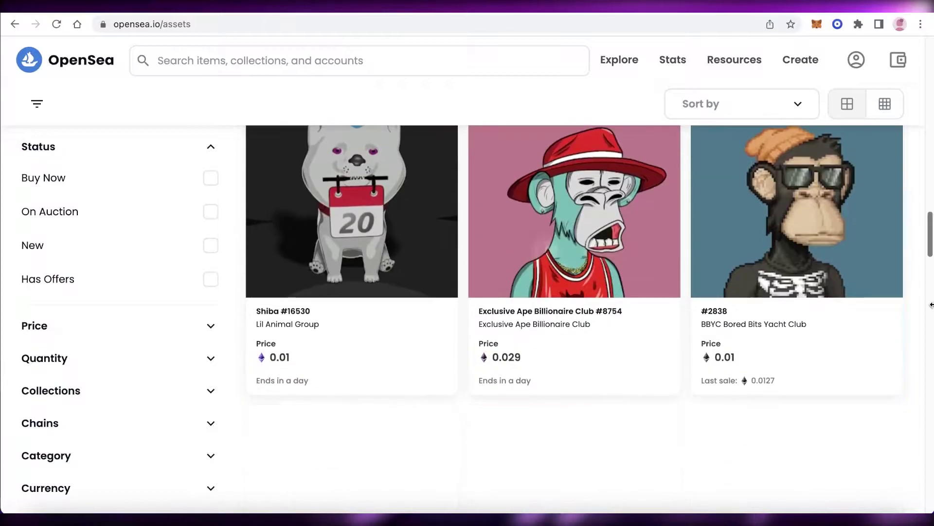
scroll(931, 304, down, 5)
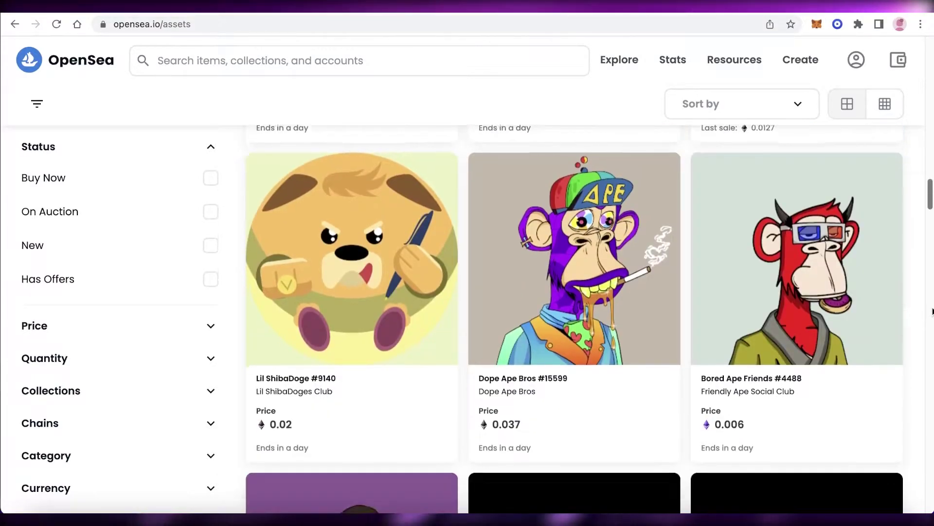
scroll(846, 296, down, 4)
Open the Dope Ape Bros collection and browse its items priced from 0.026
click(526, 234)
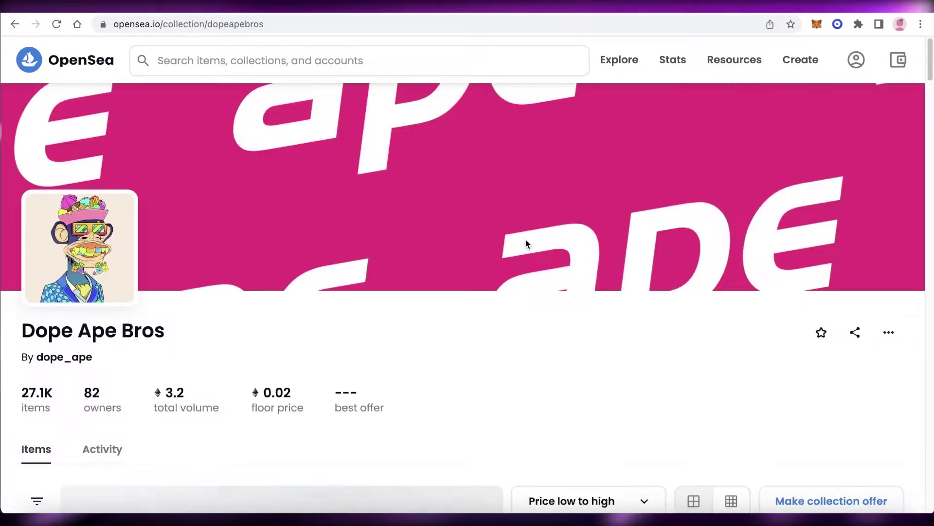
scroll(525, 243, down, 13)
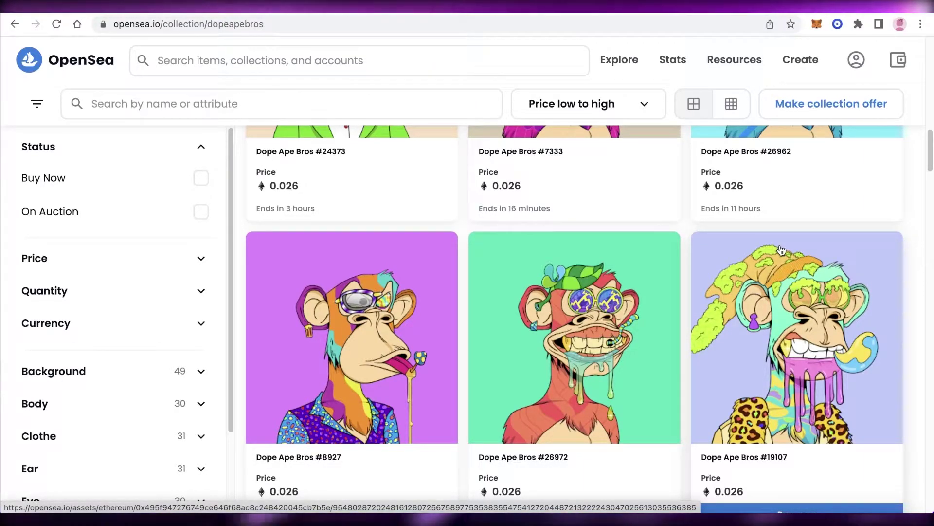
scroll(608, 382, down, 10)
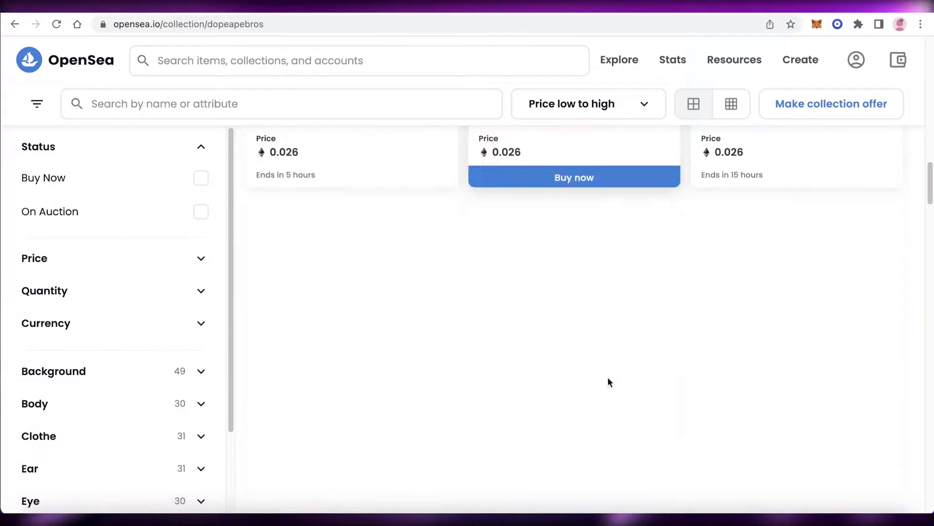
mouse_move(618, 59)
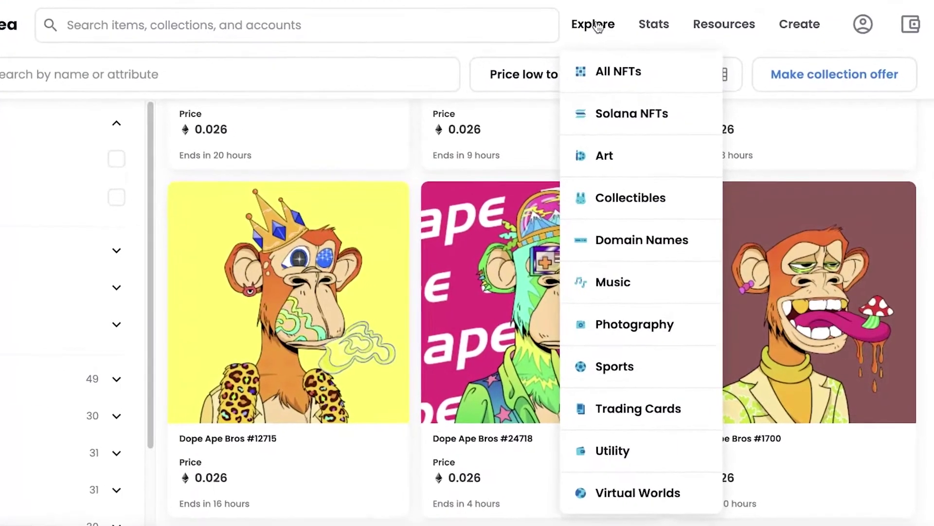
Switch OpenSea to All NFTs and scroll through the asset grid
click(608, 69)
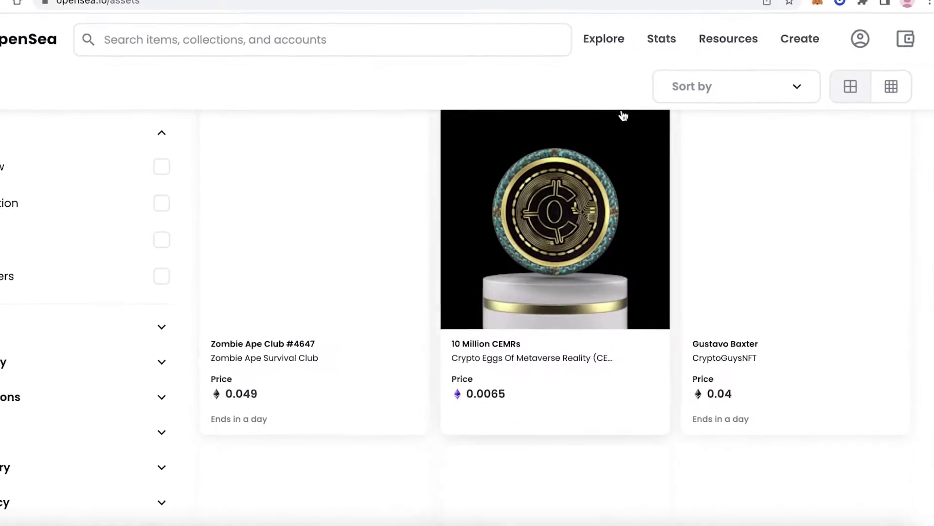
scroll(807, 250, down, 15)
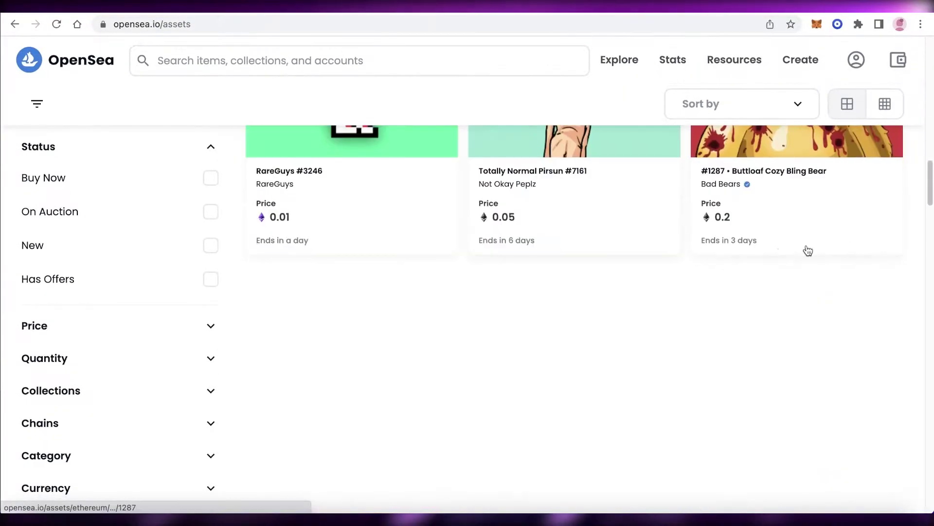
scroll(895, 268, down, 10)
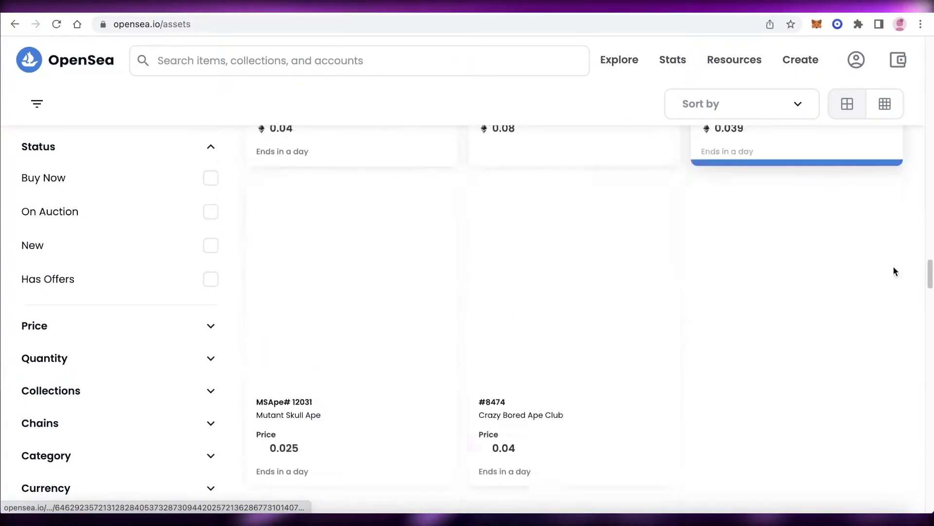
scroll(524, 280, down, 5)
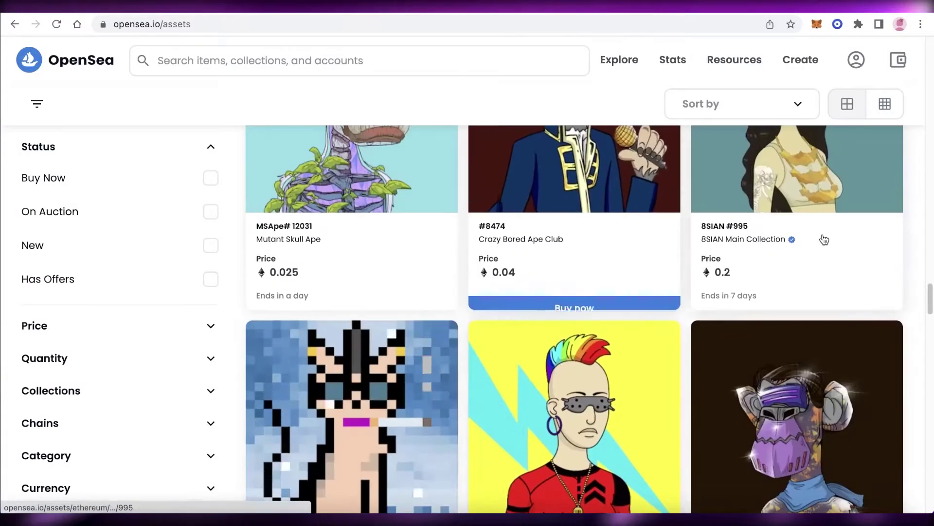
scroll(736, 265, down, 5)
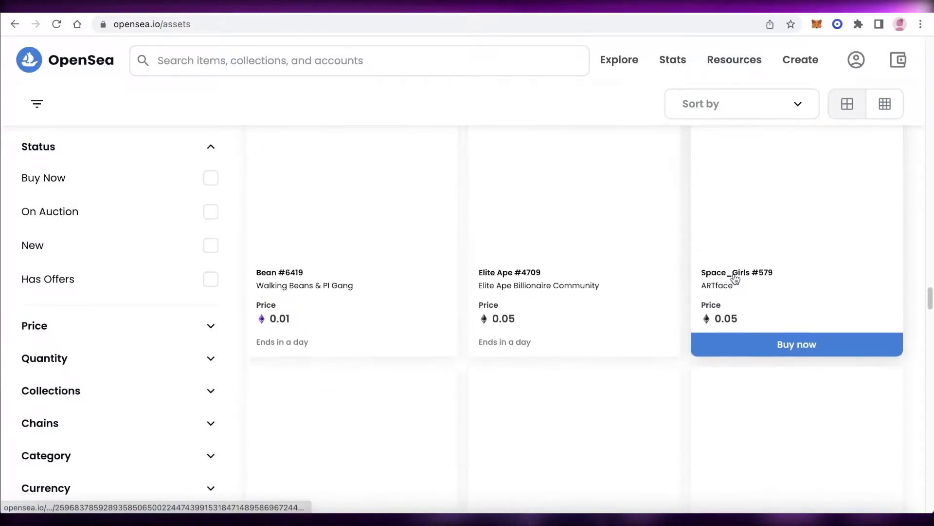
scroll(749, 289, down, 10)
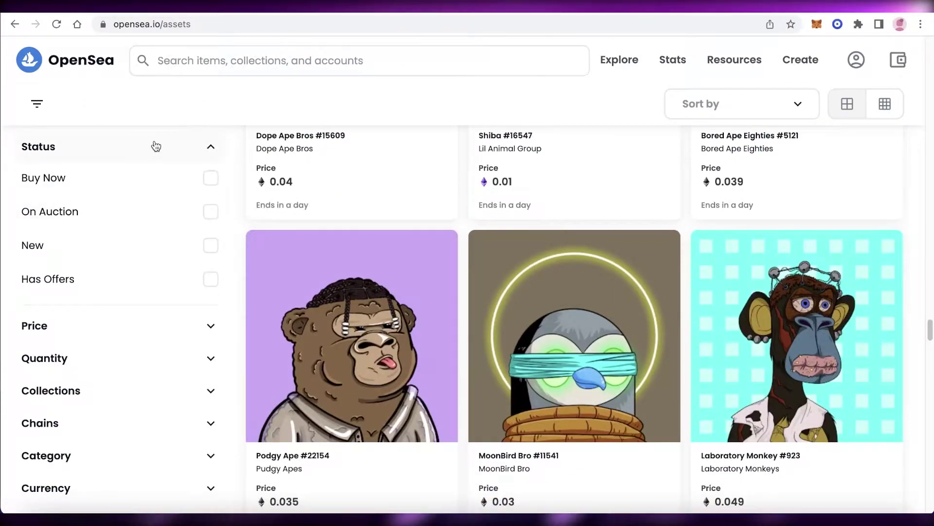
scroll(759, 295, down, 5)
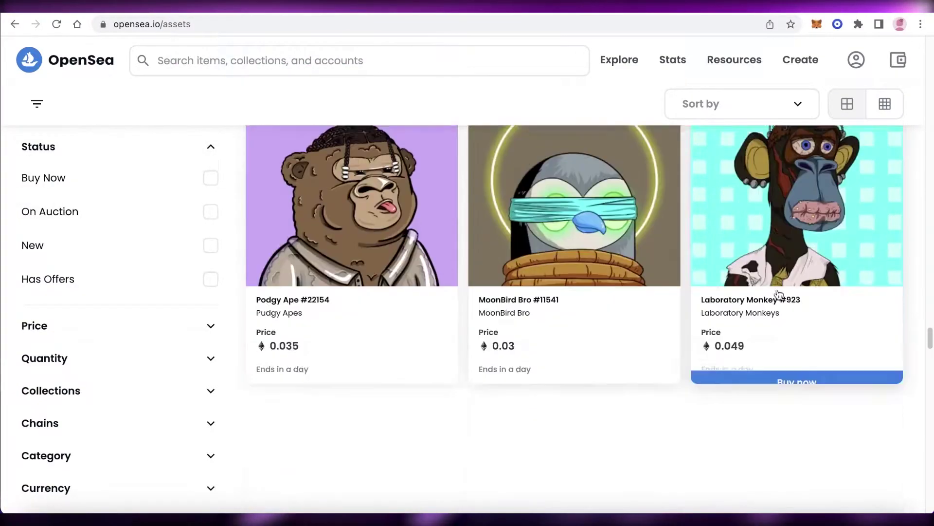
scroll(759, 296, up, 5)
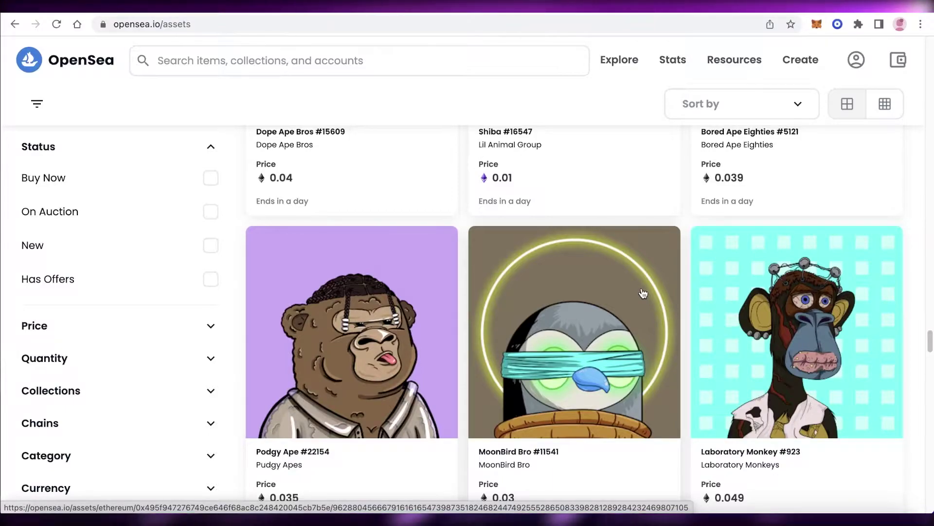
scroll(643, 293, down, 6)
scroll(407, 246, up, 6)
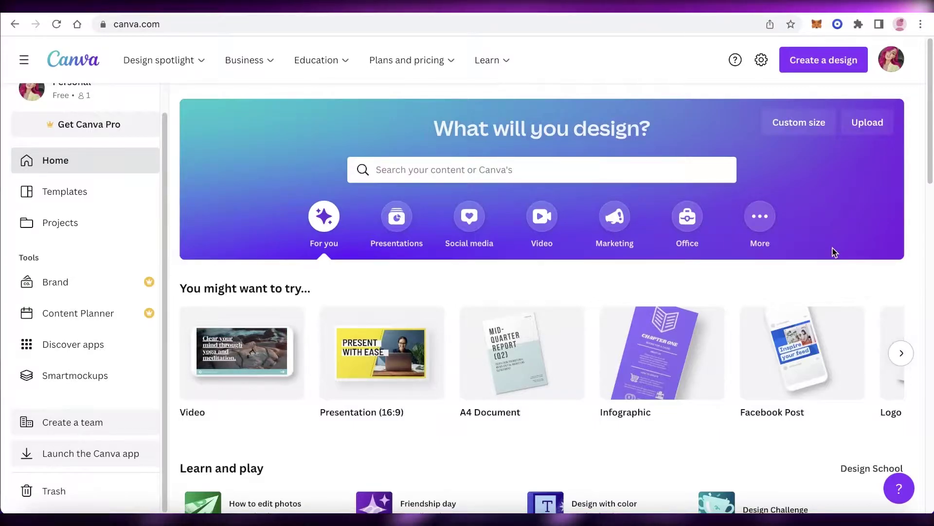
scroll(855, 192, down, 7)
scroll(855, 188, down, 7)
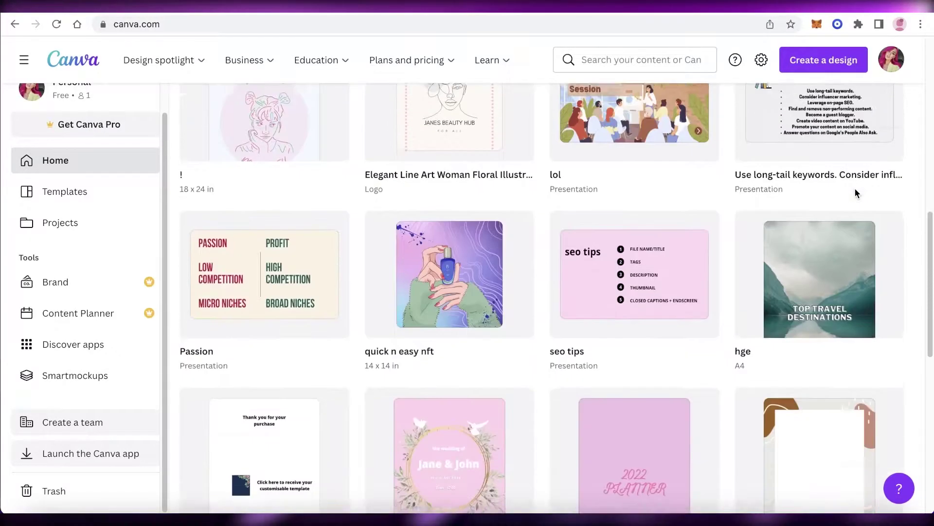
scroll(837, 192, up, 15)
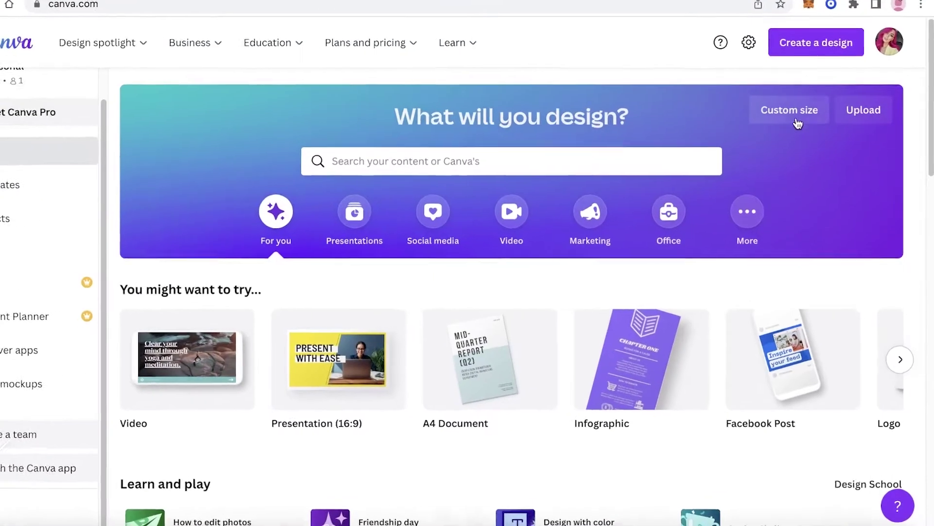
Choose a custom-size design measured in inches and begin entering its width
click(799, 122)
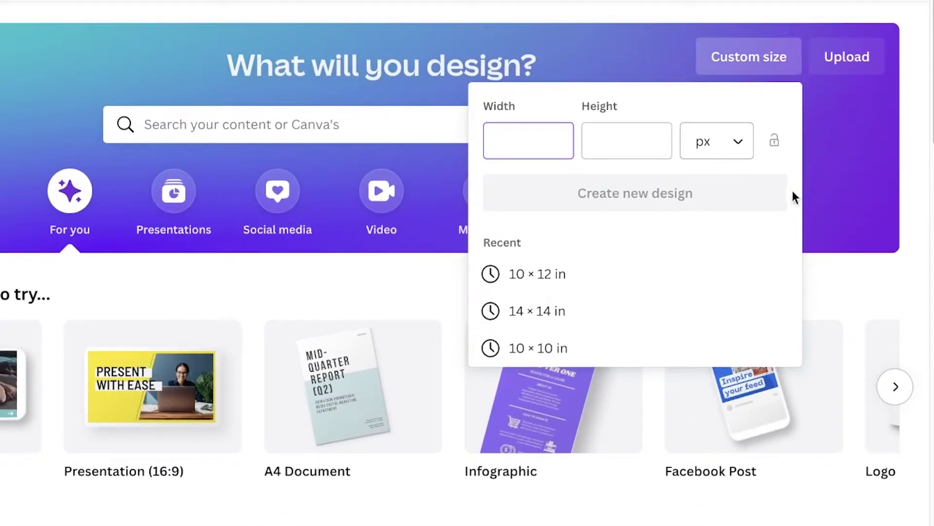
click(713, 155)
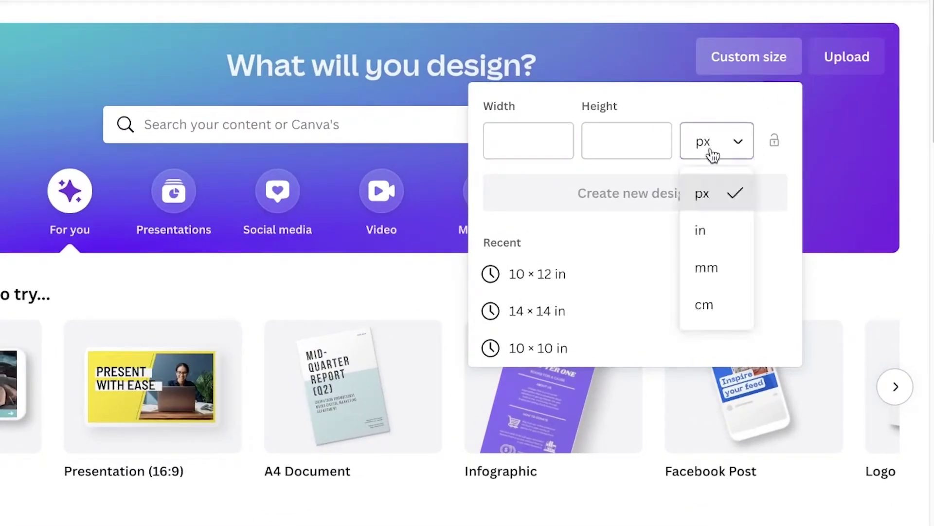
click(712, 219)
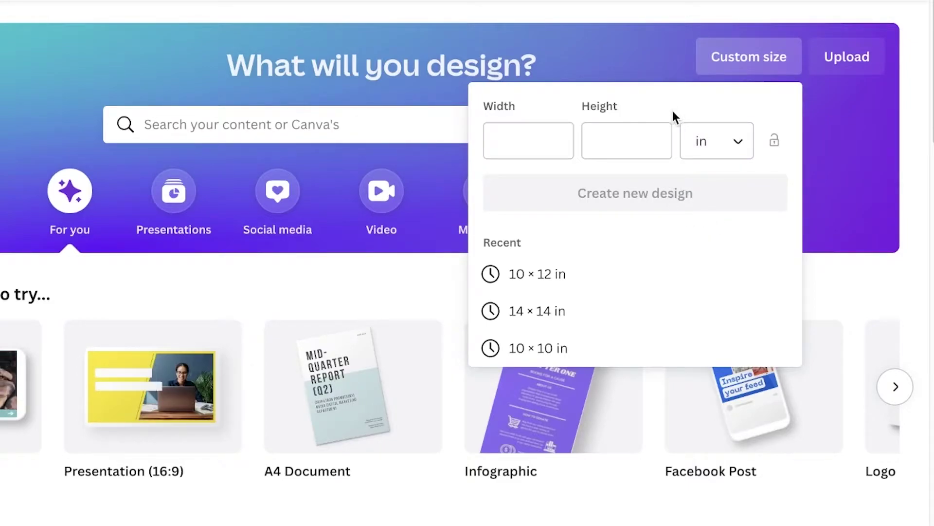
click(537, 133)
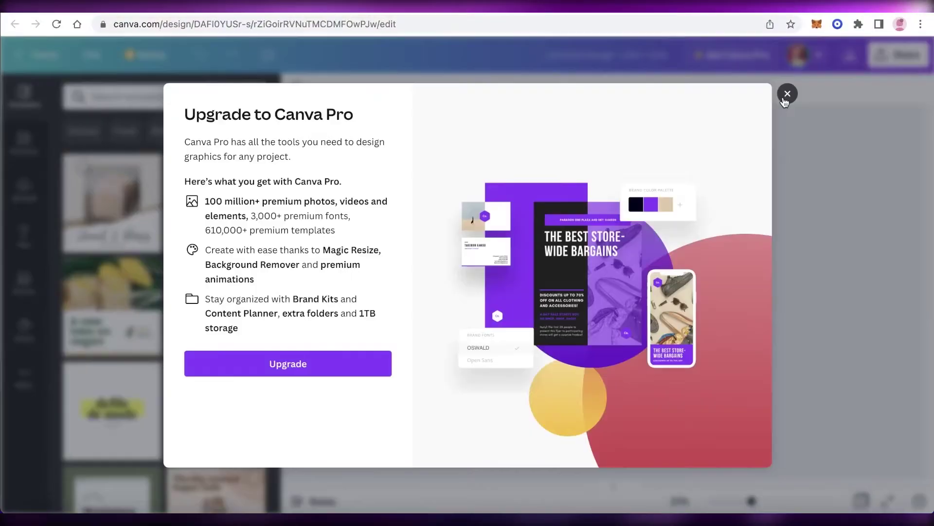
Close the Canva Pro upgrade prompt and select the blank square page
click(787, 93)
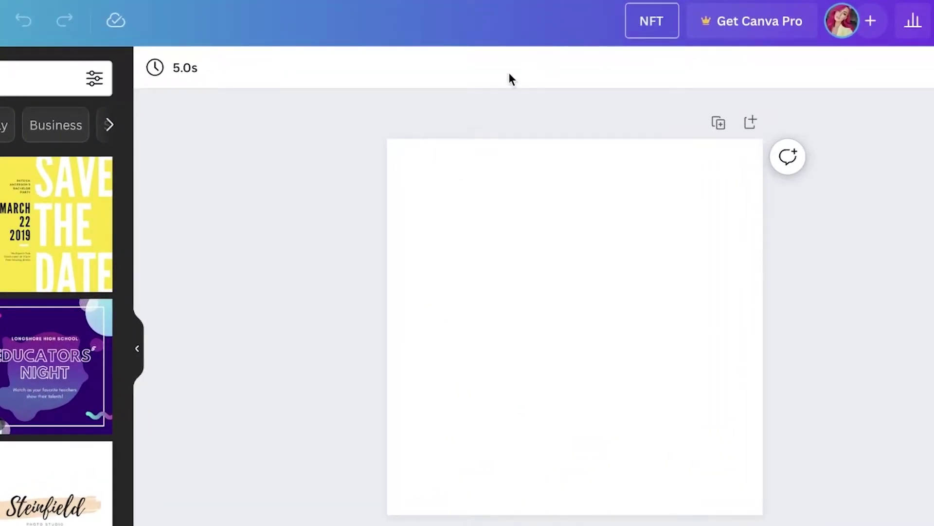
click(559, 244)
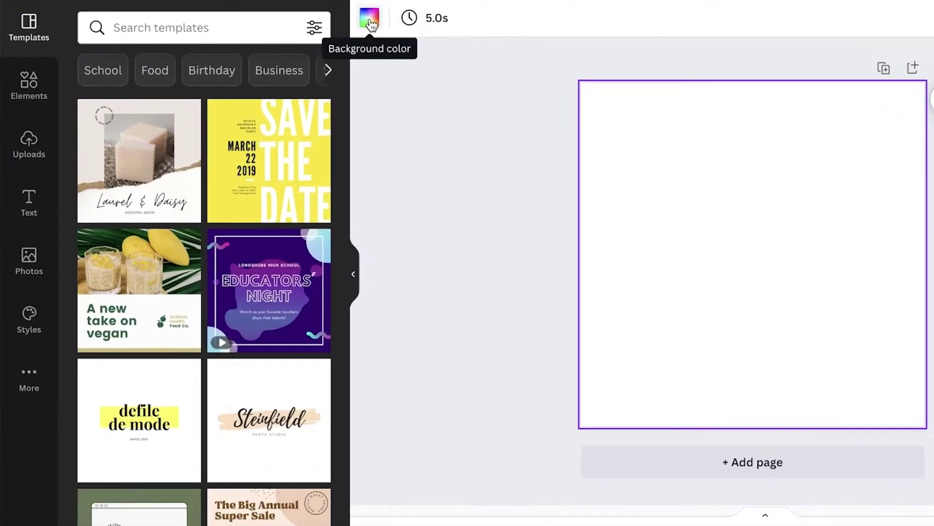
Fill the page background with pink, adjusted to a softer custom shade
click(296, 89)
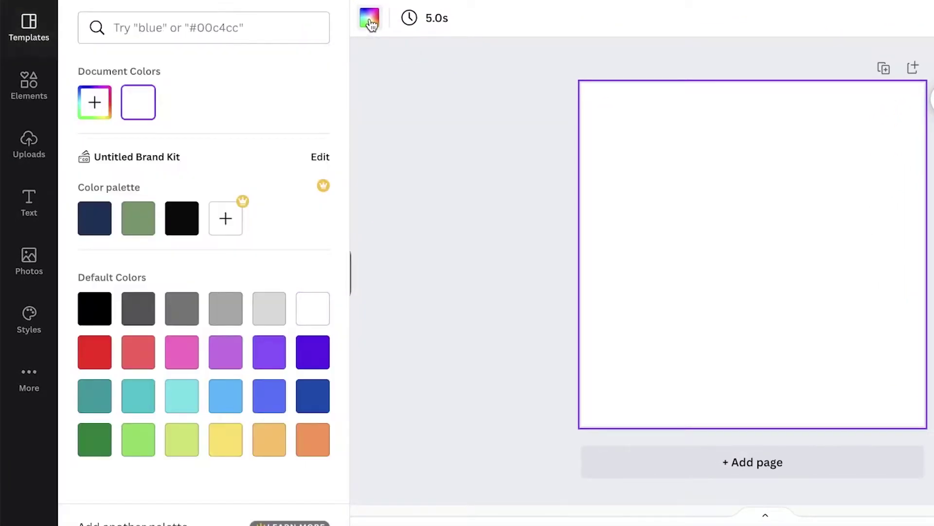
click(185, 356)
click(96, 101)
click(140, 142)
mouse_move(139, 141)
mouse_down()
mouse_move(176, 143)
mouse_move(98, 144)
mouse_move(121, 143)
mouse_up()
click(400, 137)
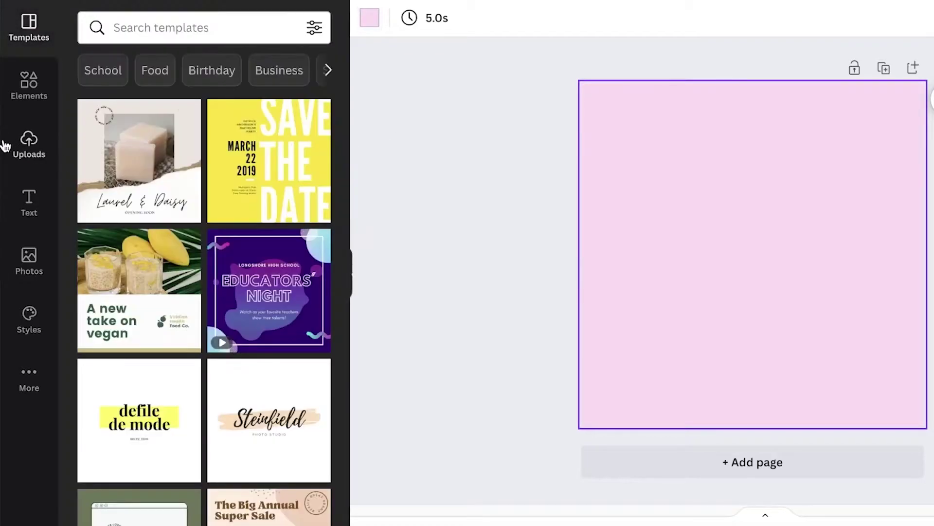
click(29, 85)
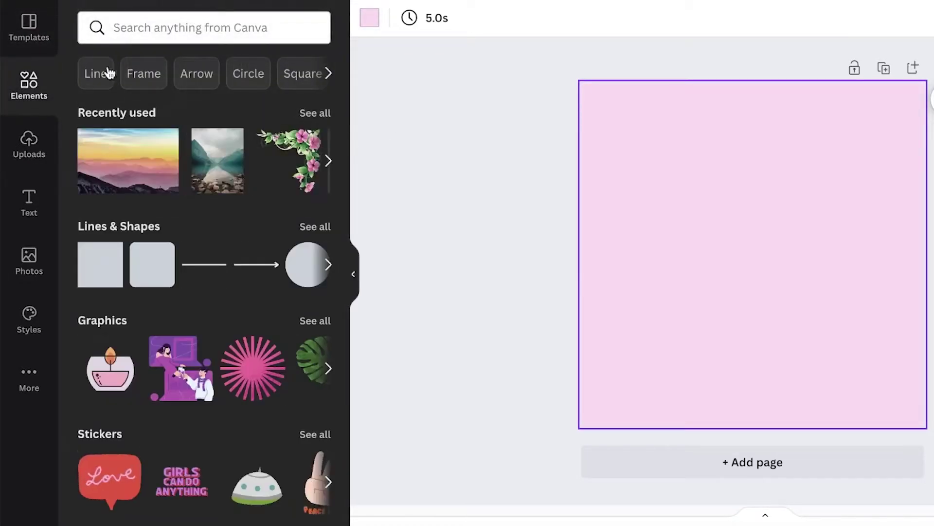
Start an Elements search and scroll down through the element library
click(153, 28)
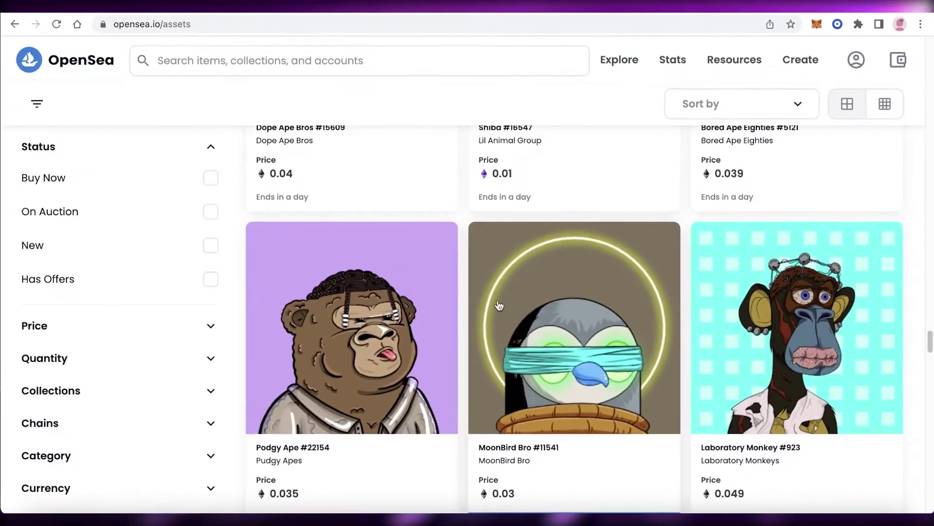
scroll(585, 280, down, 1)
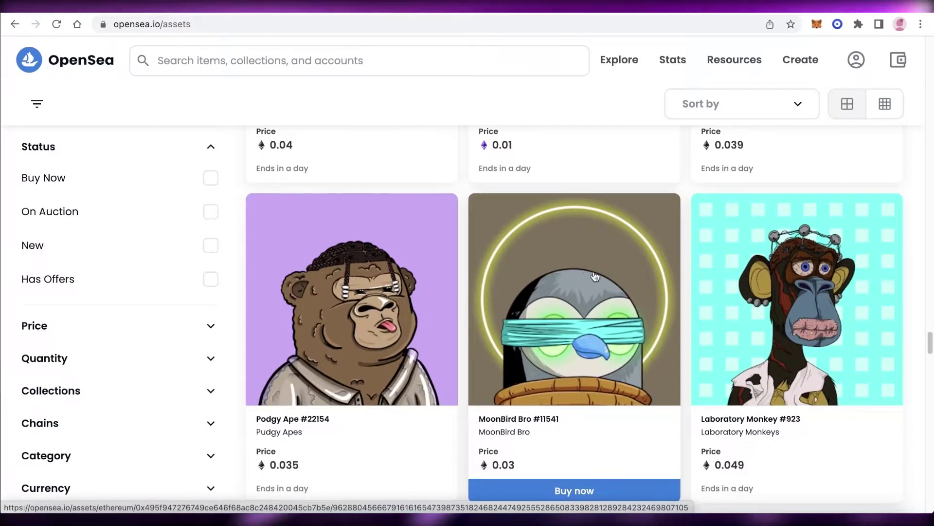
scroll(596, 331, down, 1)
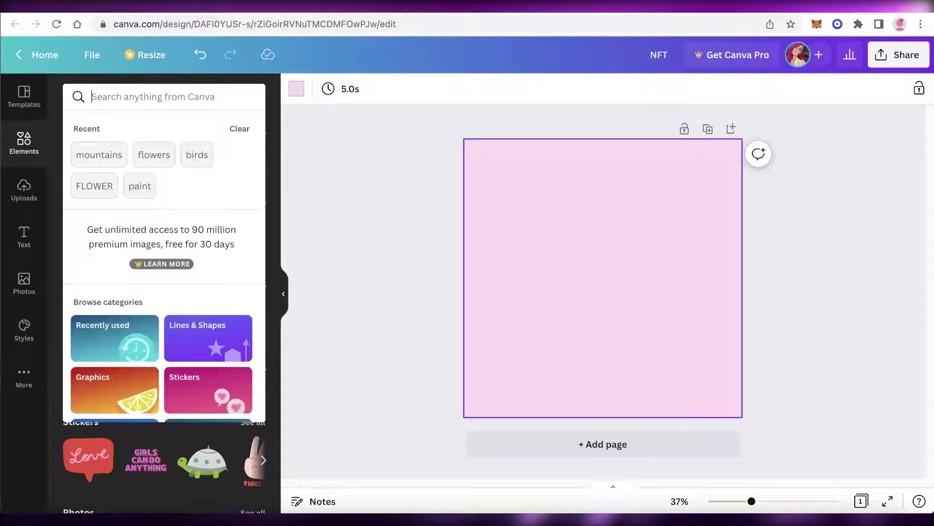
Search Canva elements for 'owl' and limit the results to Graphics
key(Escape)
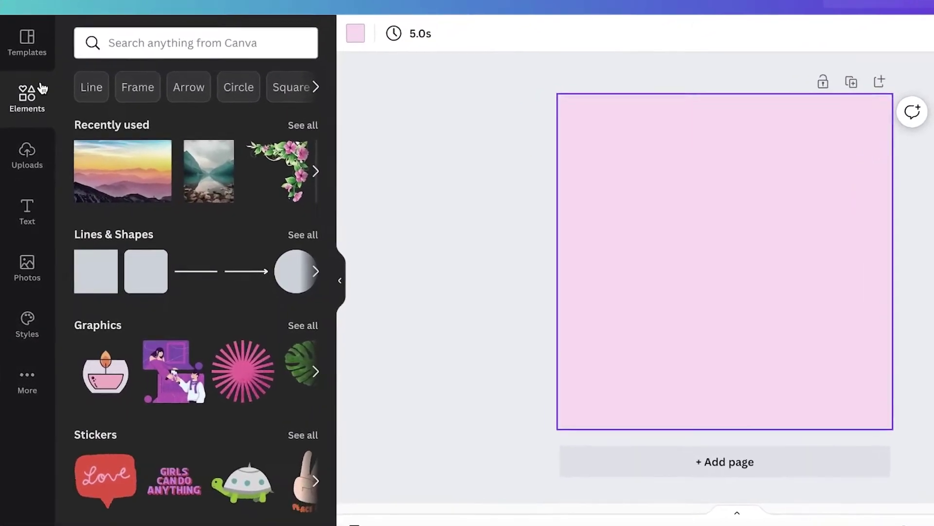
click(136, 39)
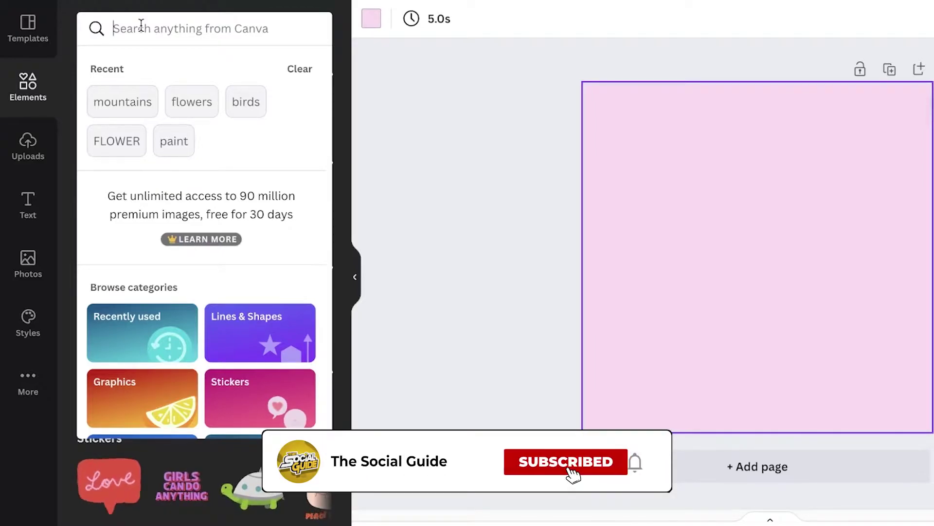
text(owl)
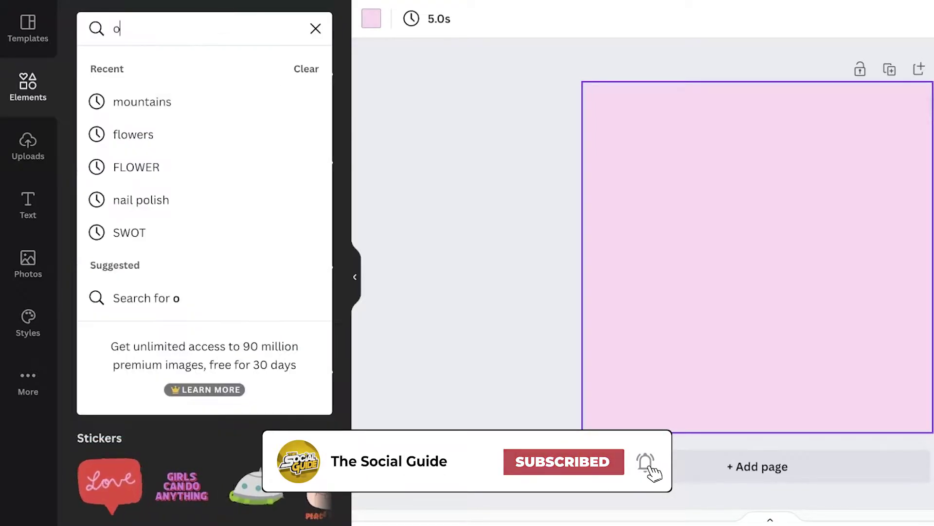
key(Return)
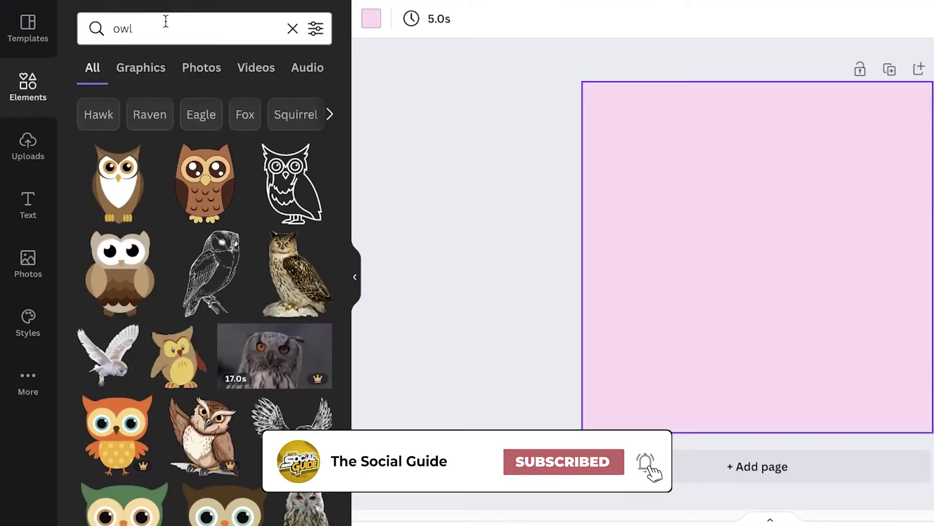
click(157, 72)
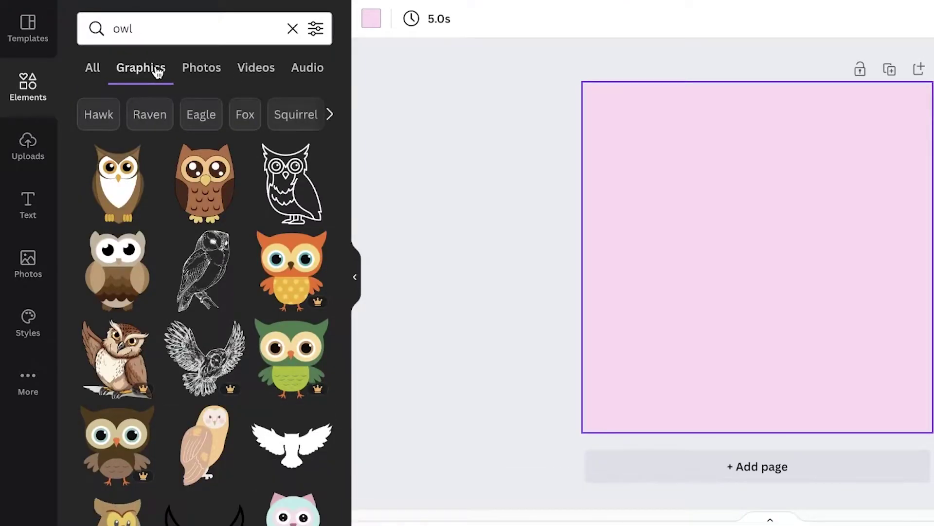
Scroll through the owl graphics results to pick one for the design
scroll(237, 128, down, 6)
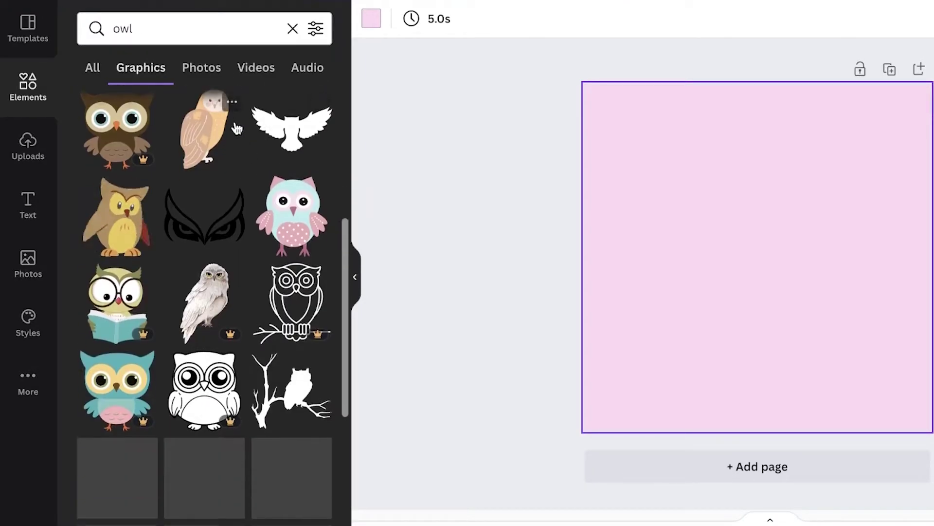
scroll(237, 128, down, 10)
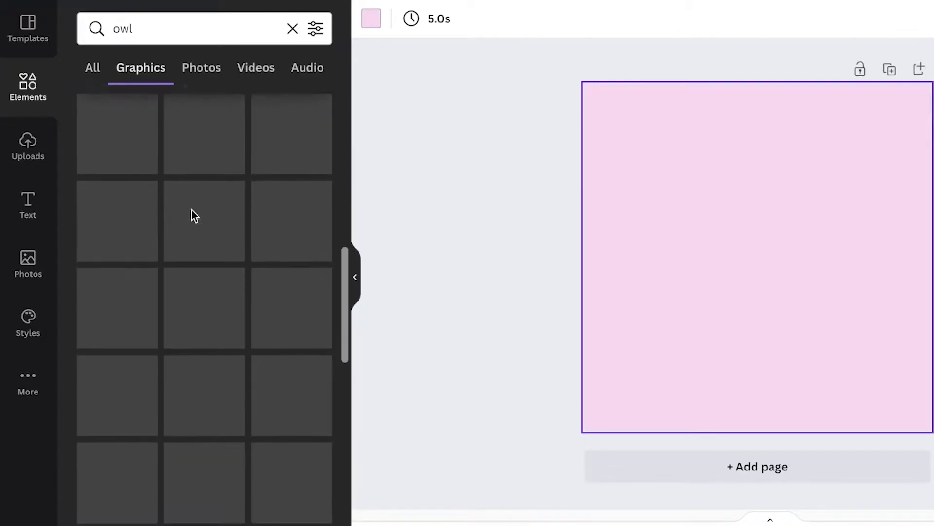
scroll(192, 209, up, 8)
scroll(195, 219, down, 2)
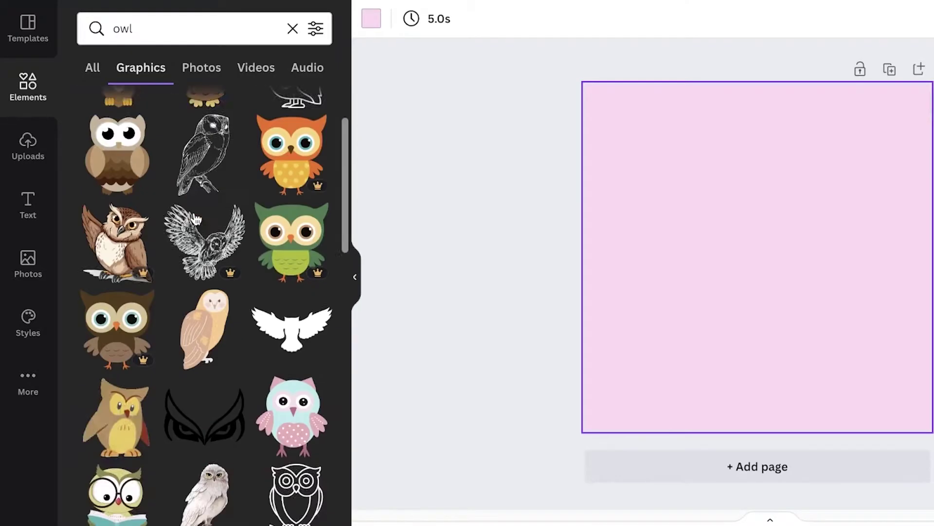
scroll(195, 219, down, 10)
scroll(193, 219, up, 4)
scroll(195, 233, down, 2)
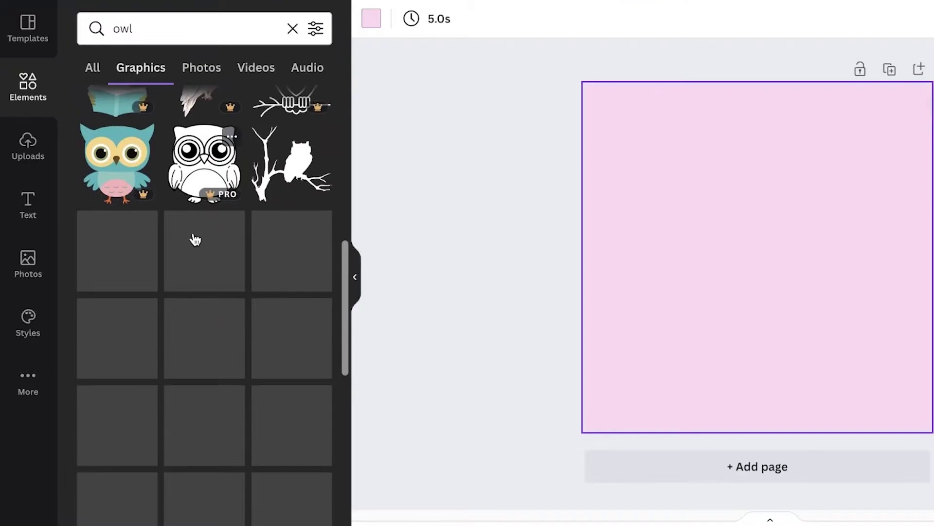
scroll(196, 235, down, 10)
scroll(241, 165, up, 15)
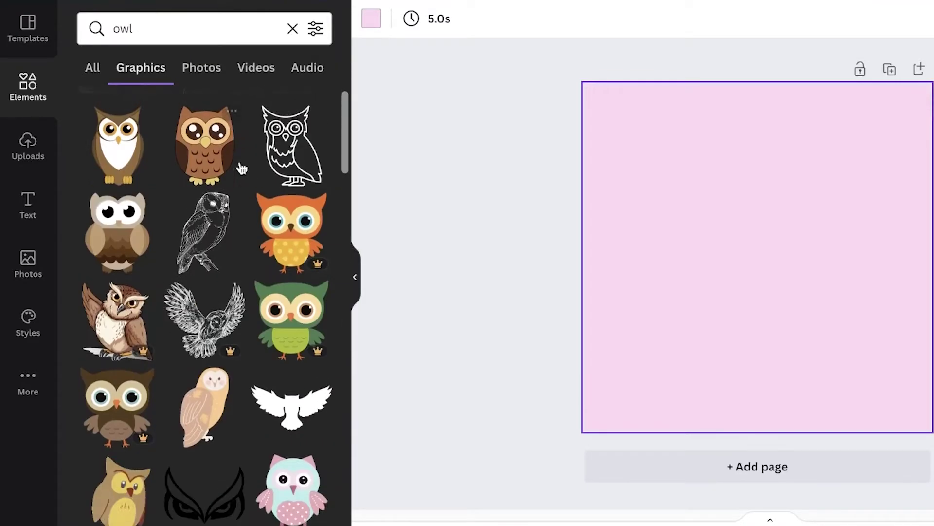
scroll(238, 166, down, 10)
scroll(98, 296, up, 4)
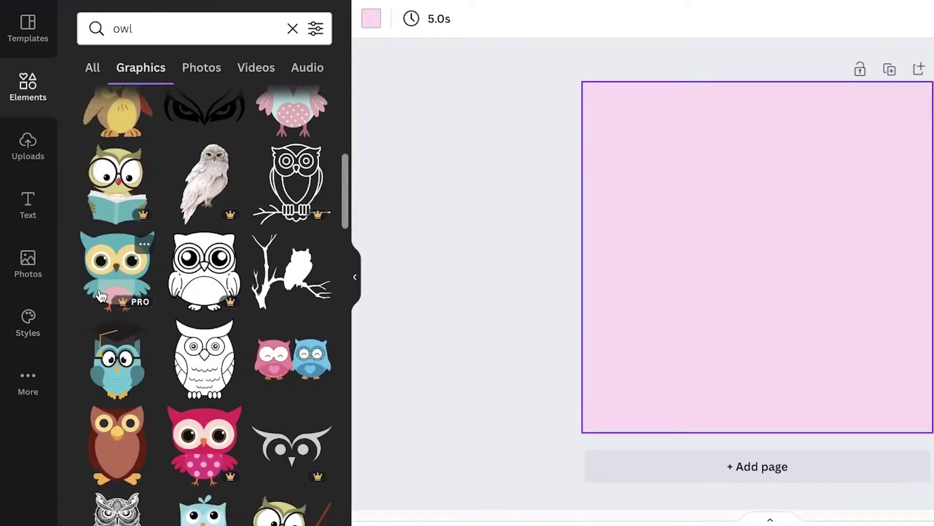
scroll(100, 295, down, 3)
scroll(215, 316, down, 1)
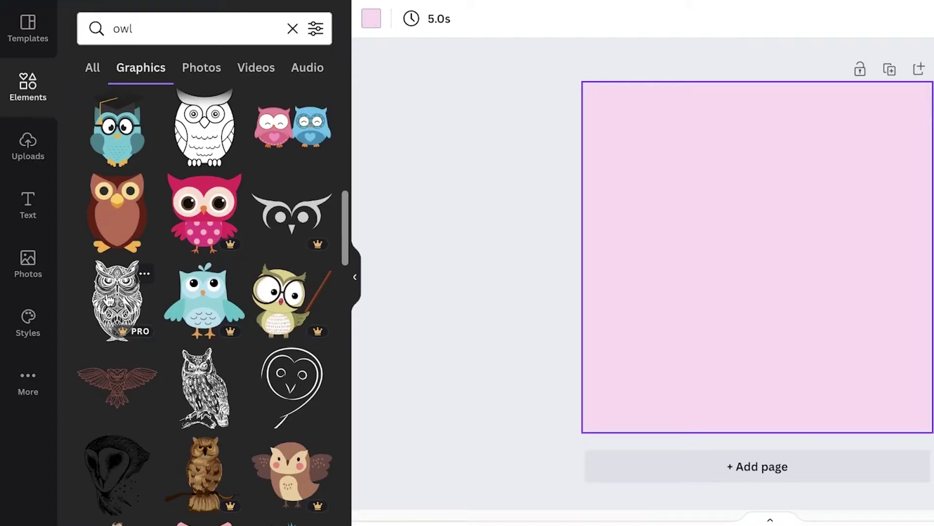
scroll(101, 360, down, 1)
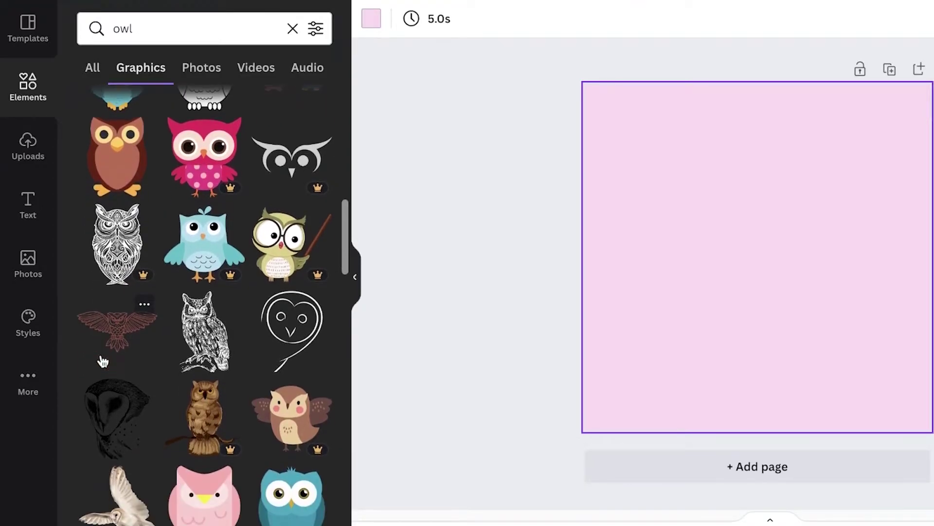
scroll(142, 375, down, 1)
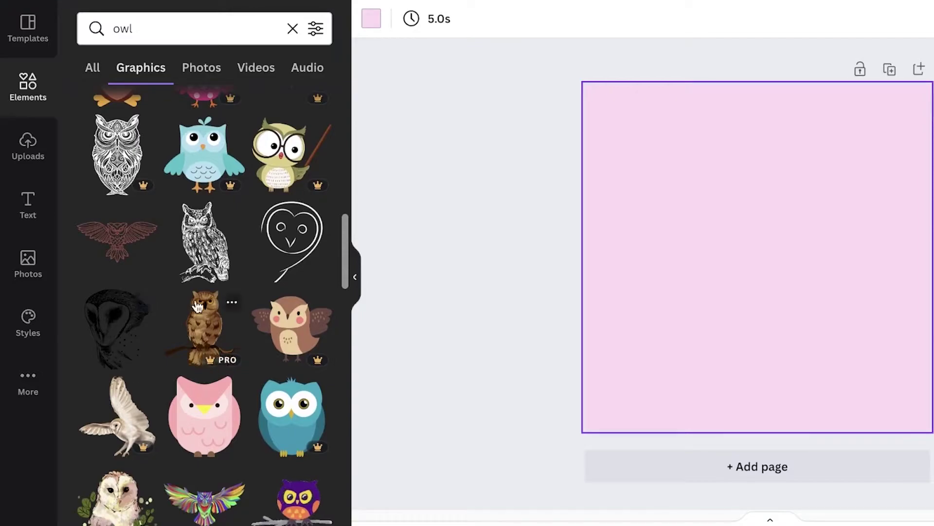
scroll(197, 306, down, 15)
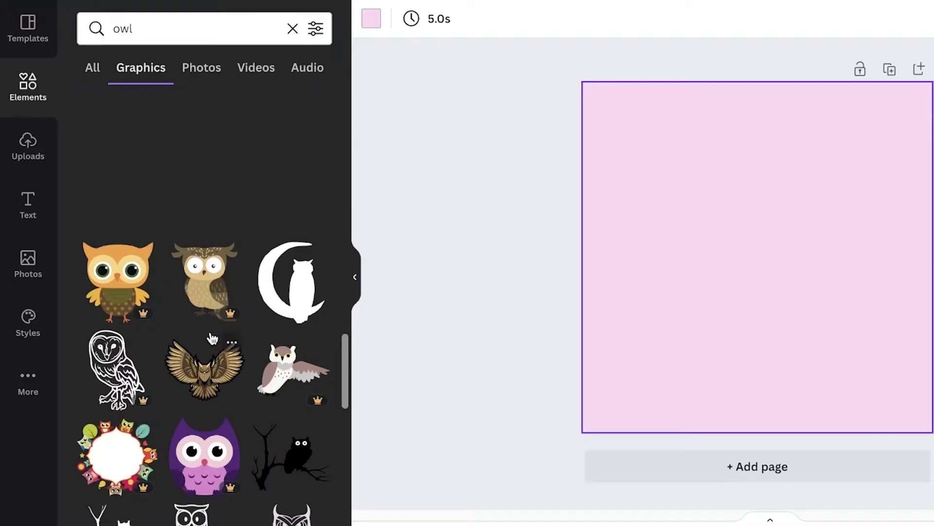
scroll(210, 332, up, 5)
scroll(211, 332, down, 8)
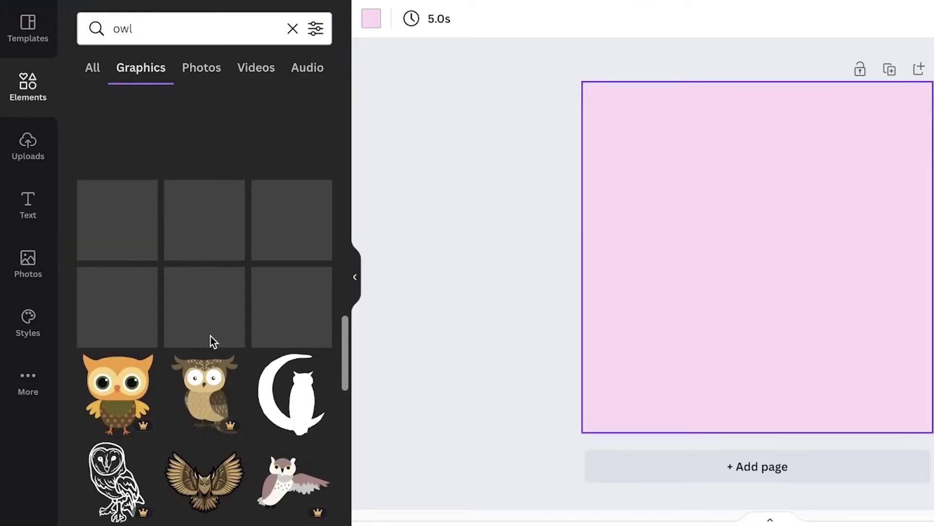
scroll(204, 352, down, 3)
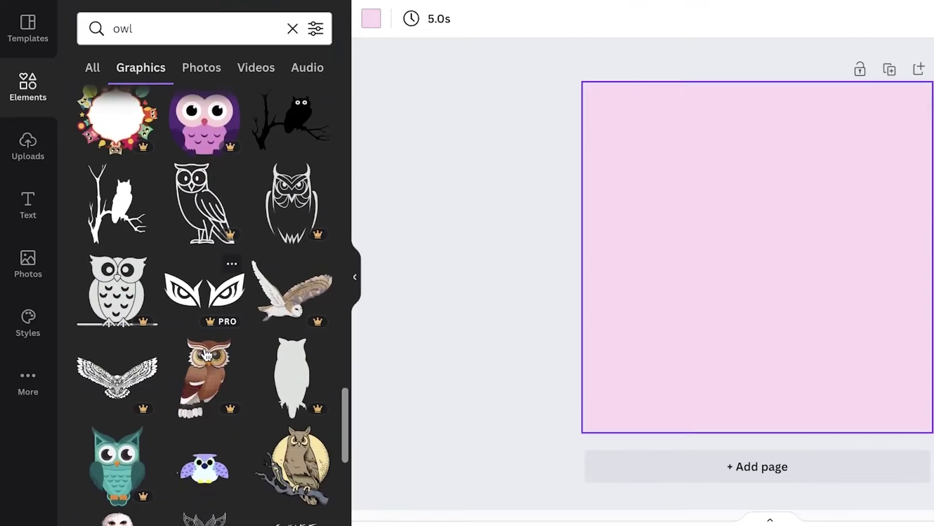
scroll(170, 368, down, 4)
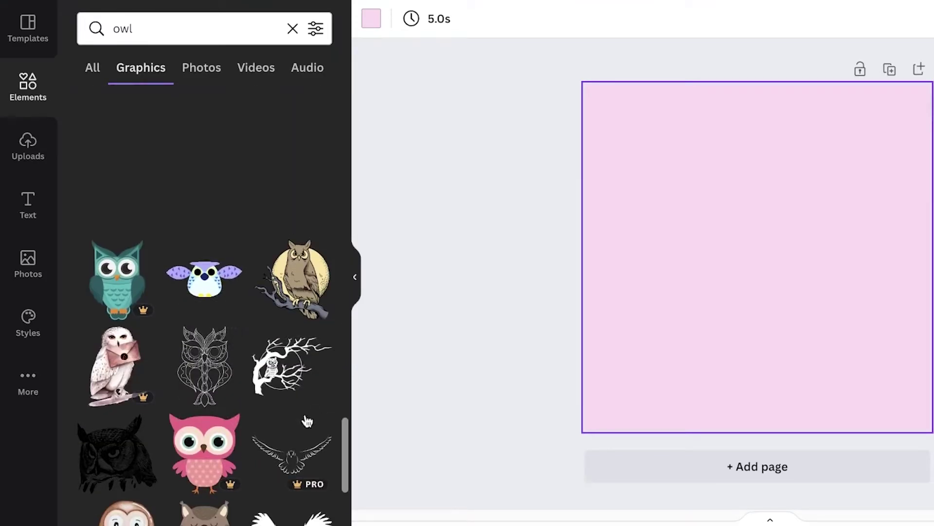
scroll(232, 423, down, 5)
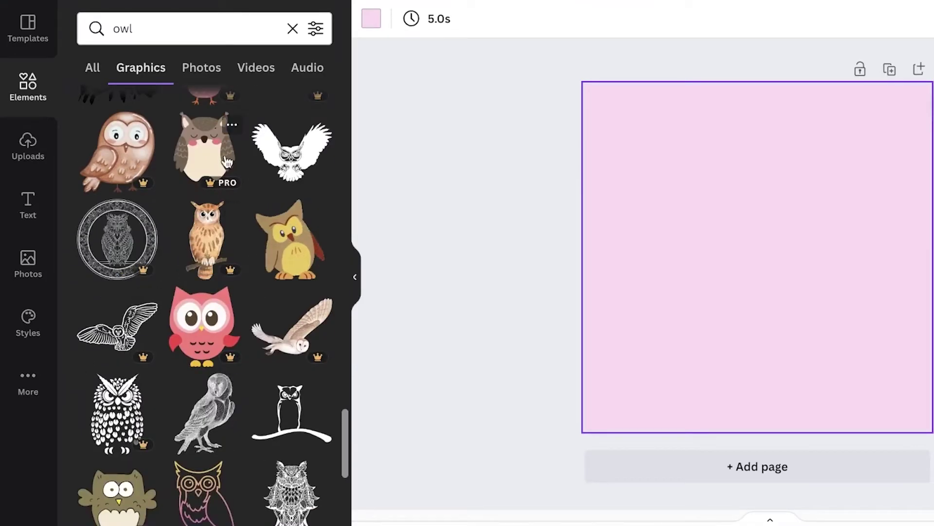
scroll(294, 166, down, 5)
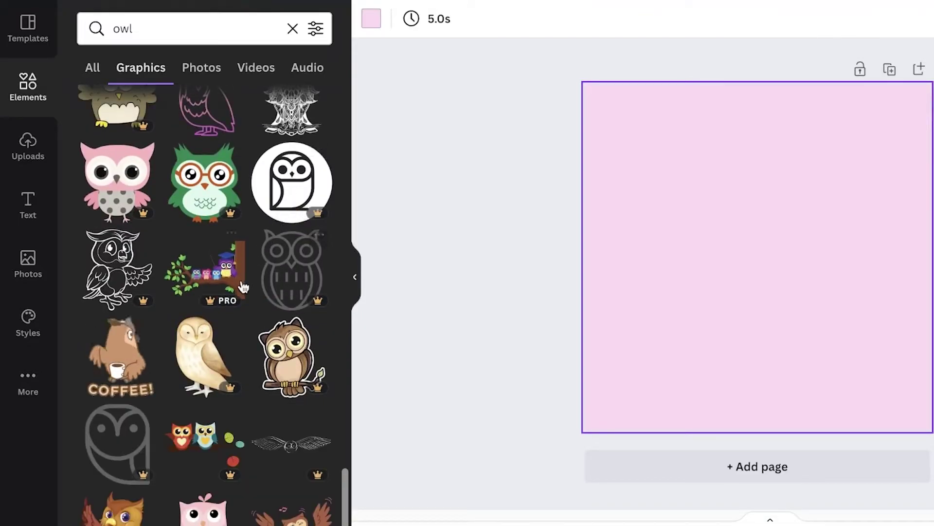
scroll(191, 396, down, 1)
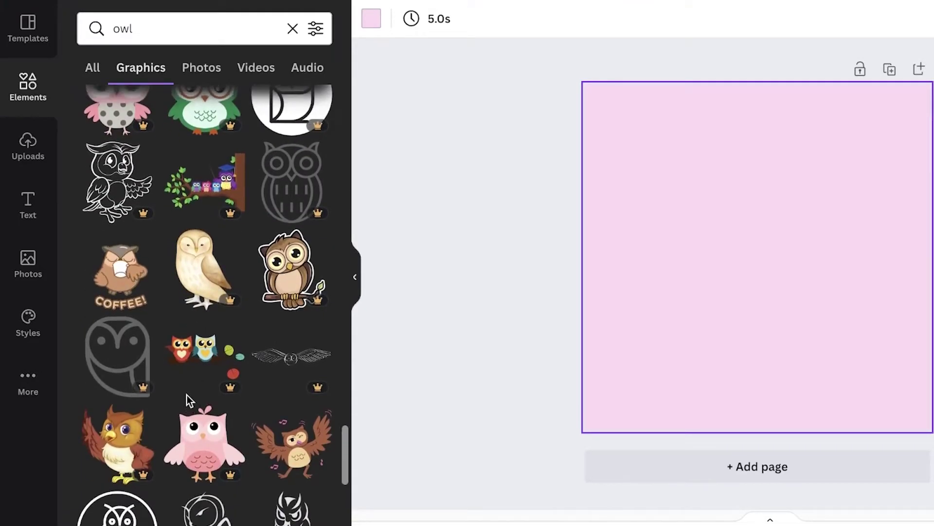
scroll(214, 273, down, 2)
scroll(216, 239, down, 5)
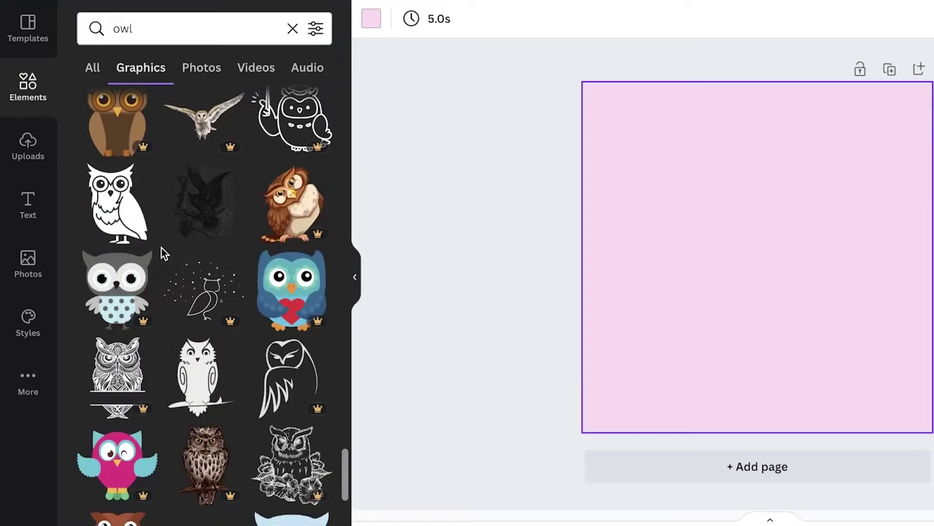
scroll(184, 253, down, 6)
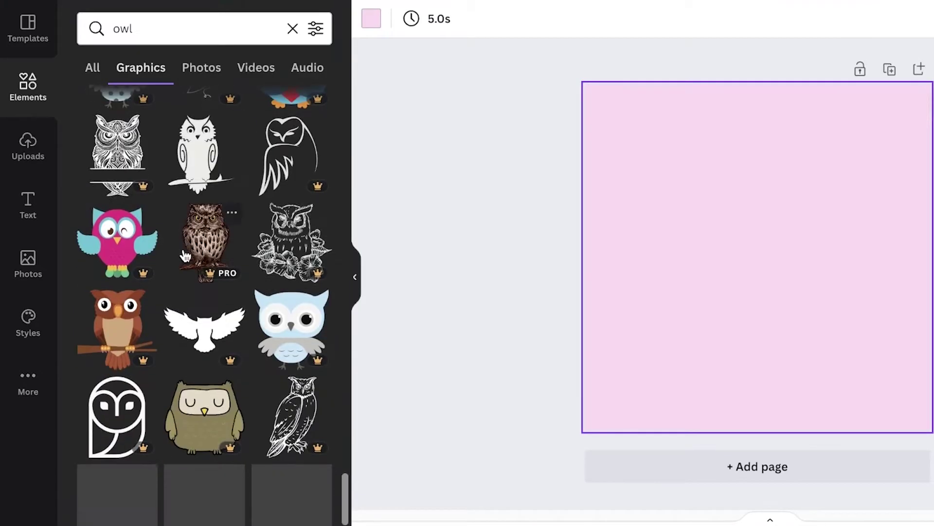
scroll(196, 323, down, 3)
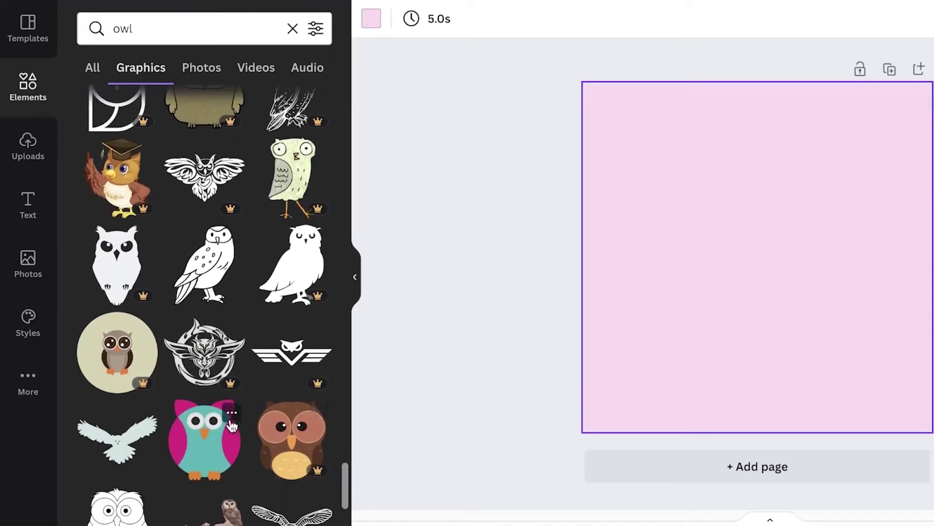
Add the teal-and-pink owl graphic and centre it on the page
click(206, 436)
click(745, 274)
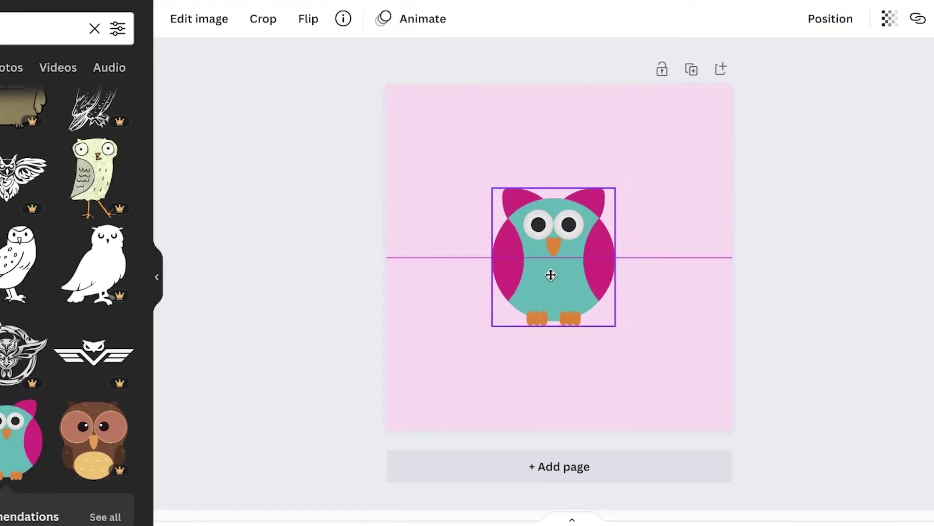
scroll(49, 316, down, 3)
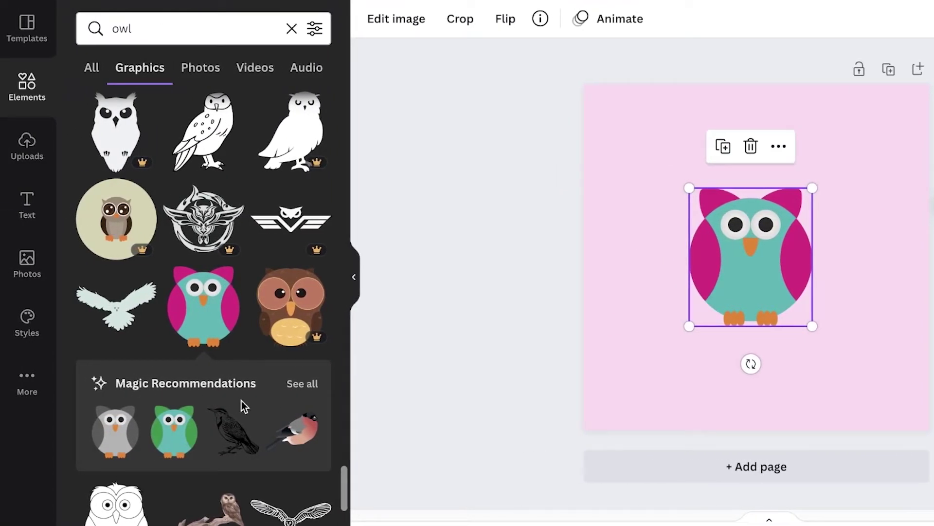
Browse all Magic Recommendations similar to the owl to find the peacock
click(303, 385)
scroll(163, 288, down, 8)
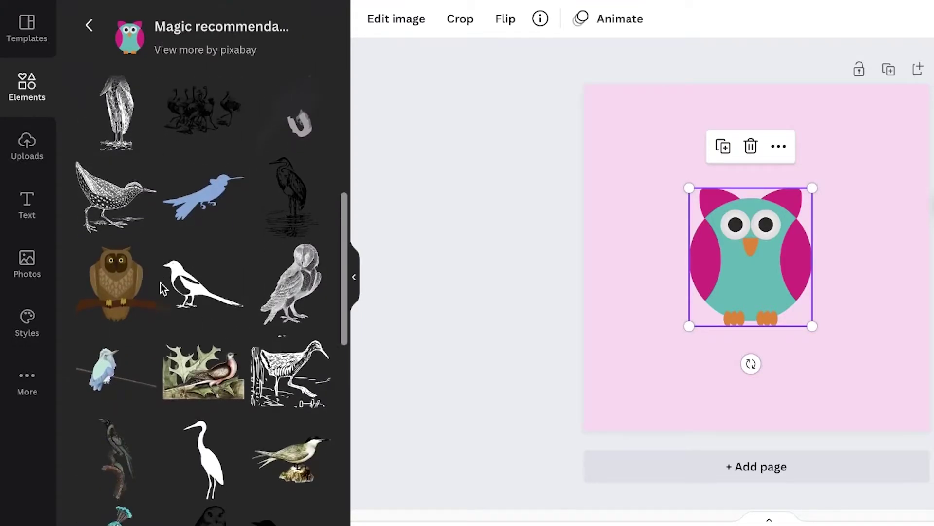
scroll(146, 279, down, 1)
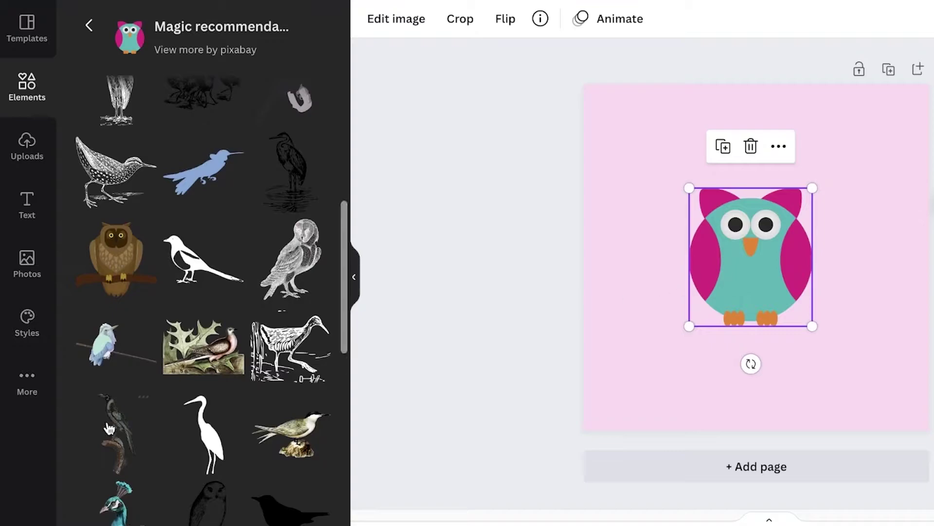
scroll(109, 428, down, 10)
scroll(133, 423, up, 5)
Add the peacock-and-orchid graphic over the owl and delete the owl
click(114, 214)
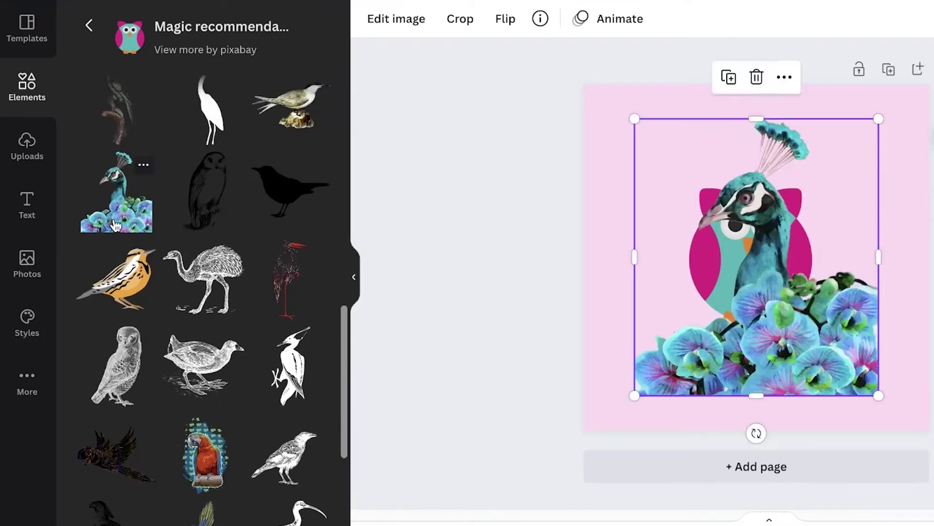
drag(749, 324, 694, 327)
drag(545, 328, 583, 384)
click(594, 284)
key(Delete)
Enlarge and centre the peacock so its orchids rise from the page's bottom edge
scroll(608, 299, up, 2)
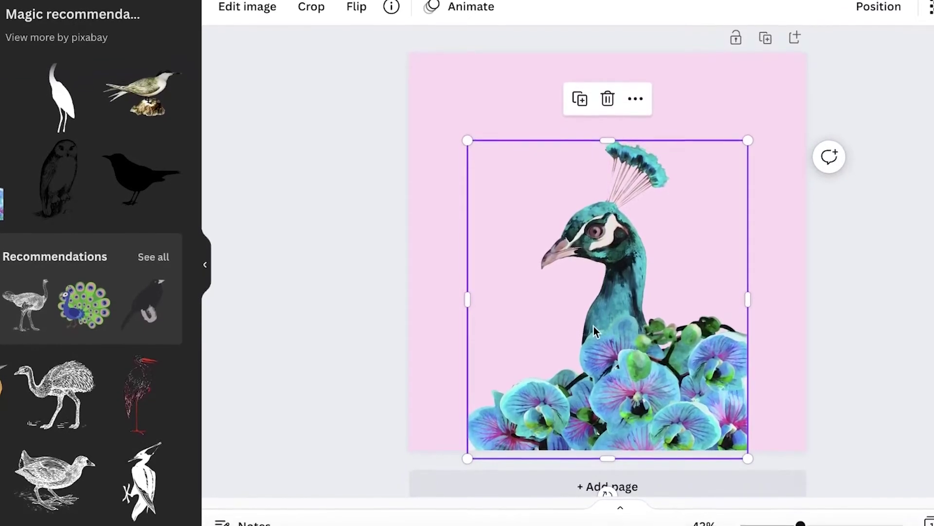
drag(591, 336, 594, 312)
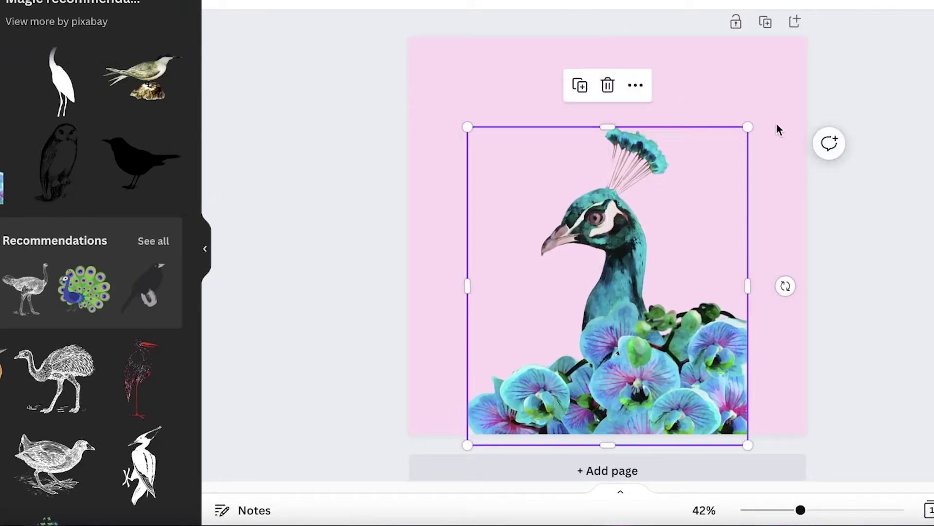
drag(749, 125, 807, 40)
drag(686, 366, 655, 363)
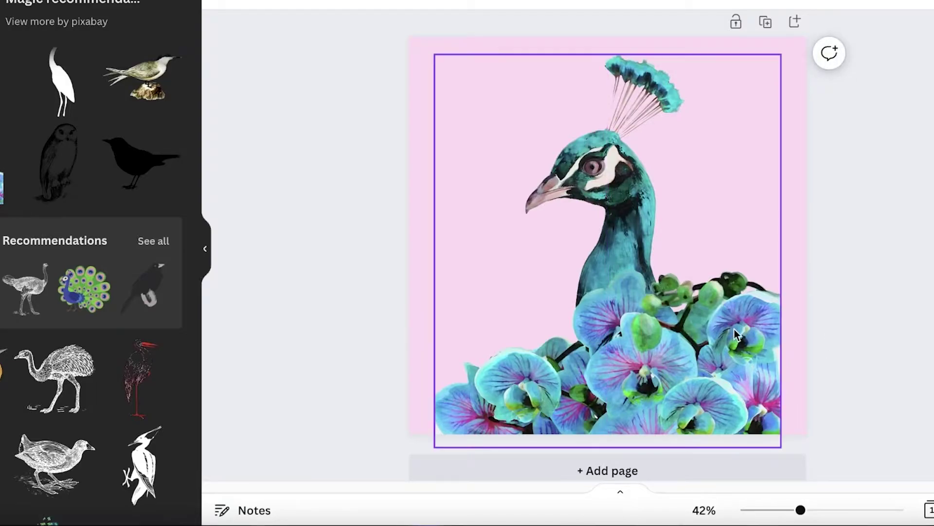
drag(733, 345, 746, 362)
drag(460, 65, 431, 32)
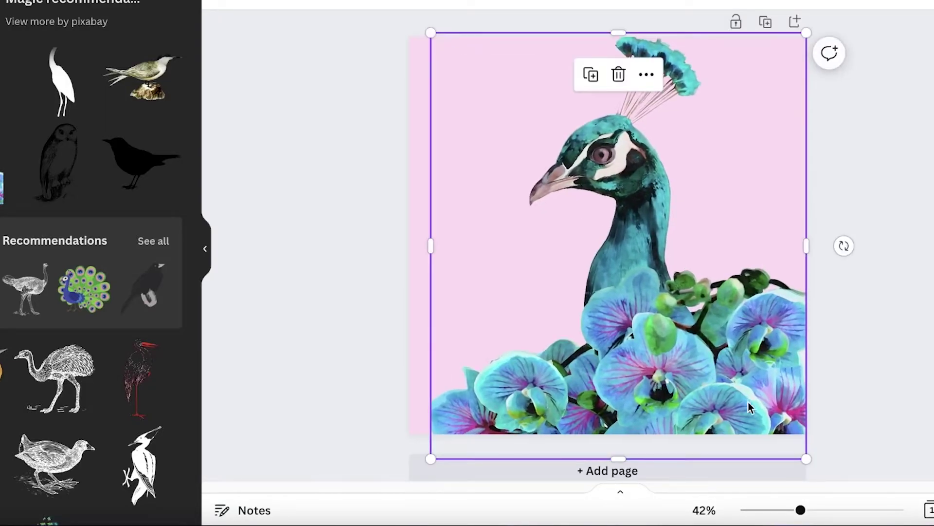
mouse_move(765, 371)
mouse_down()
mouse_move(743, 374)
mouse_move(724, 360)
mouse_move(750, 378)
mouse_up()
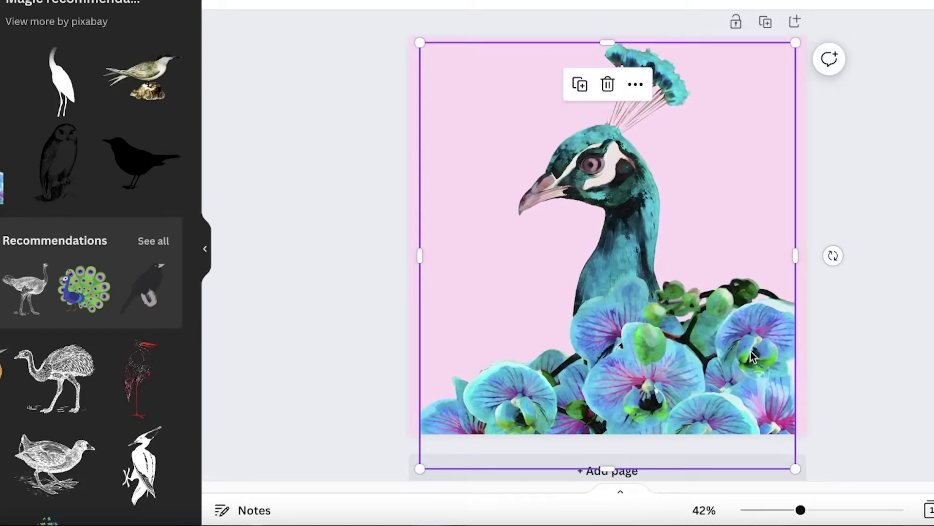
drag(795, 43, 736, 155)
drag(612, 349, 635, 274)
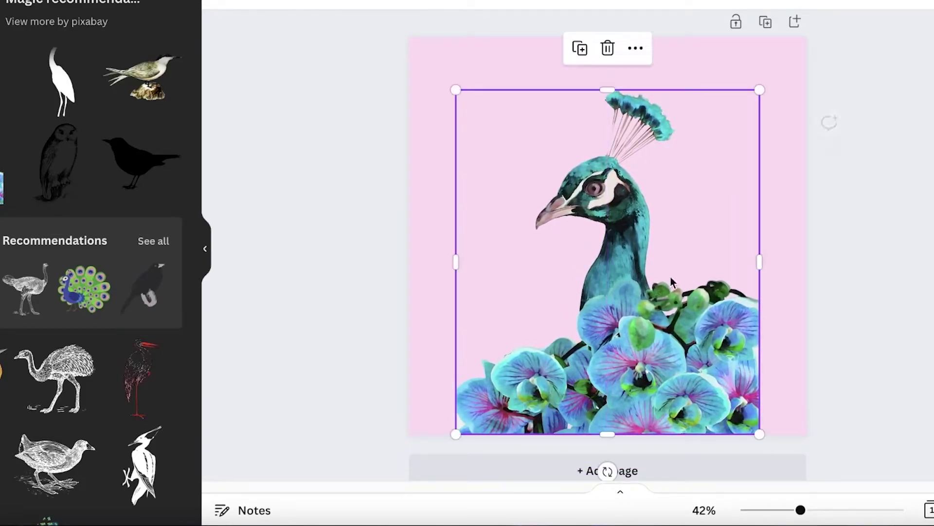
key(Escape)
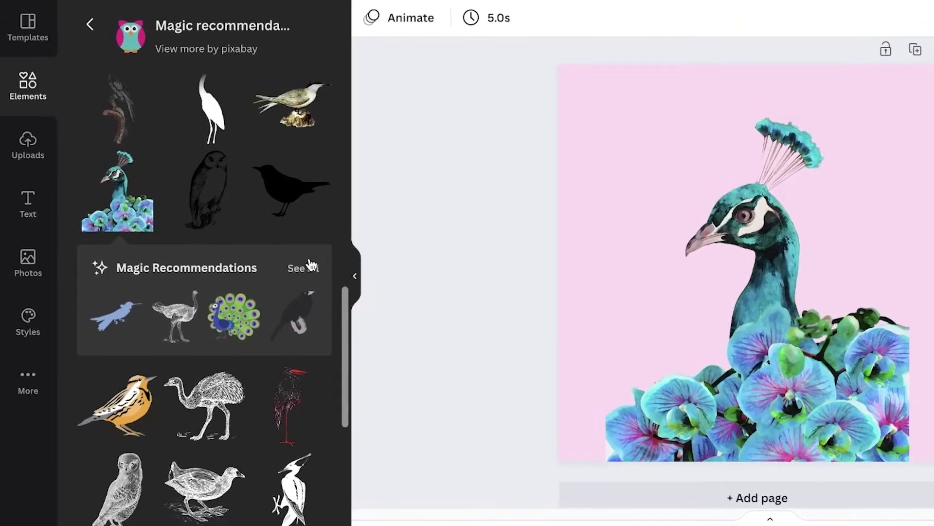
Duplicate the peacock graphic and move the copy to the right
click(305, 267)
scroll(233, 173, down, 5)
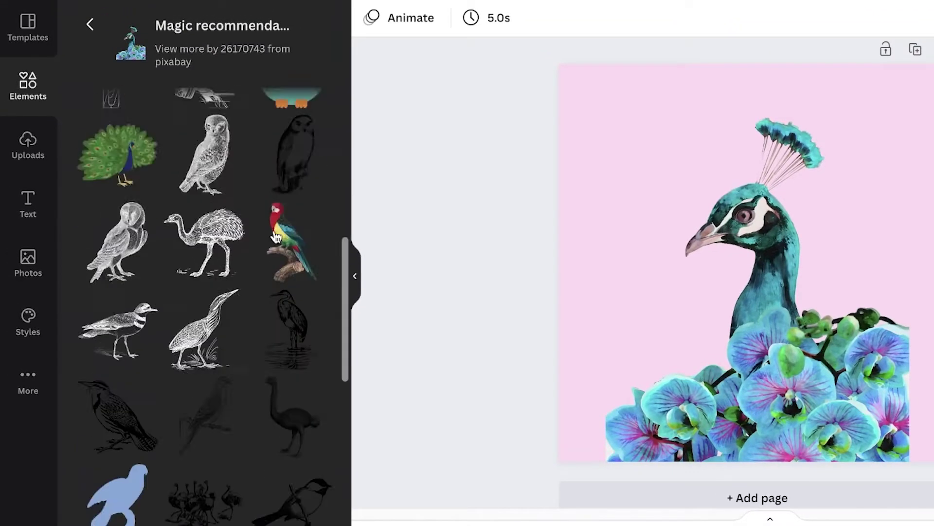
scroll(873, 333, down, 1)
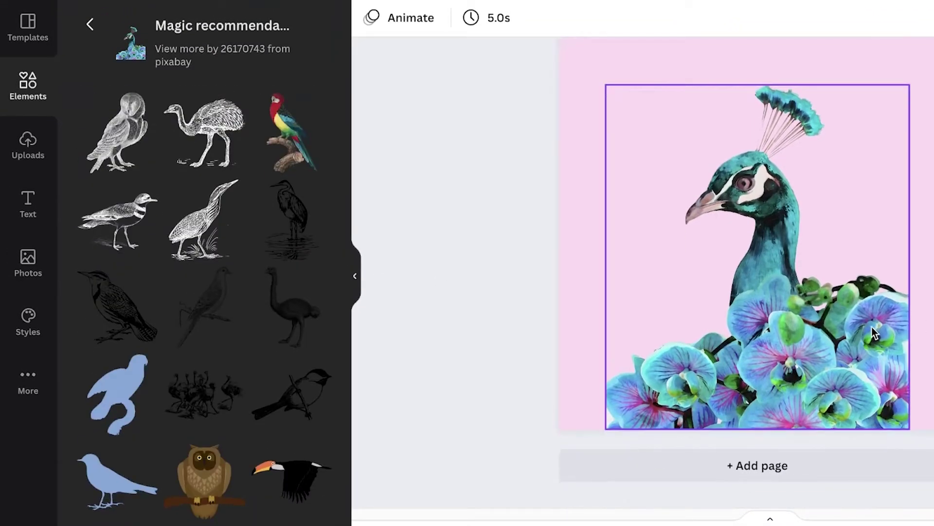
click(711, 359)
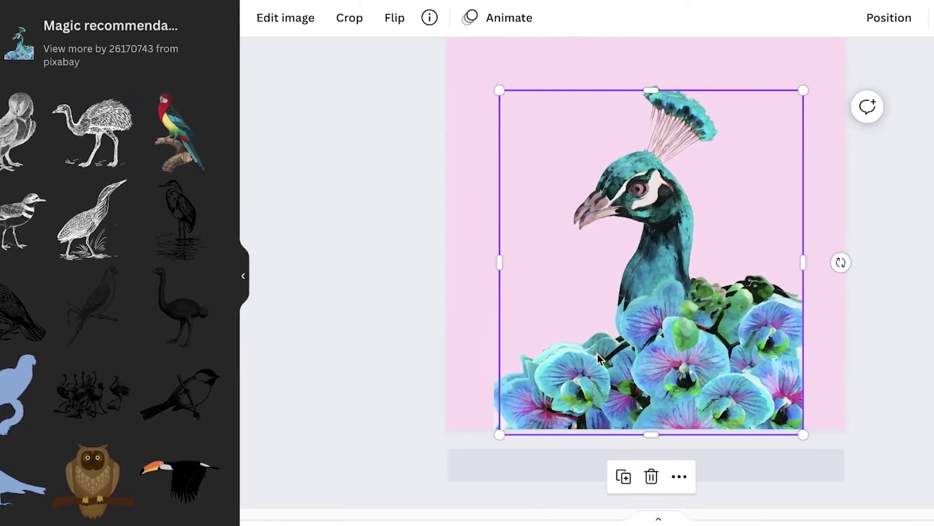
drag(711, 359, 817, 344)
drag(636, 344, 681, 331)
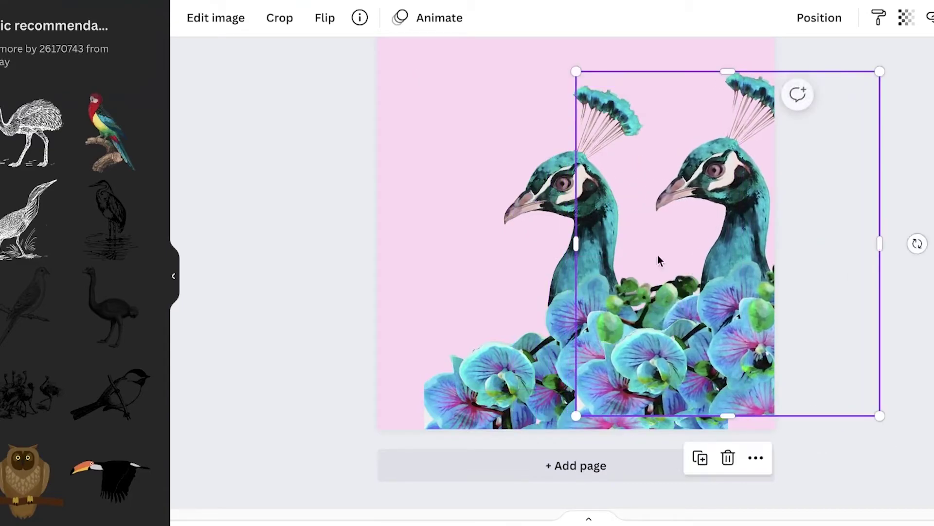
Shrink the peacock copy and tilt it about 57°
drag(577, 69, 657, 90)
drag(751, 453, 602, 375)
drag(642, 332, 773, 487)
drag(735, 408, 737, 414)
click(873, 285)
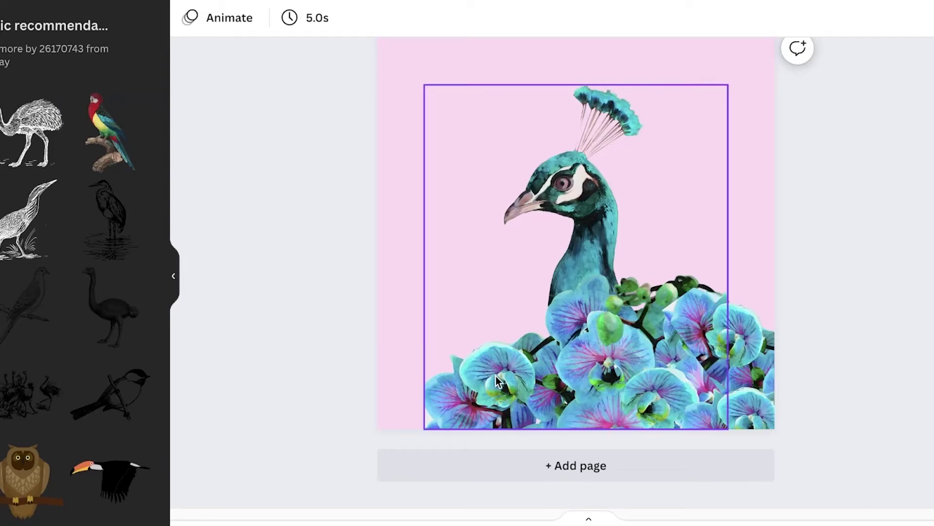
Rotate the copy to about -70° and tuck its orchids into the bottom-left corner
click(579, 391)
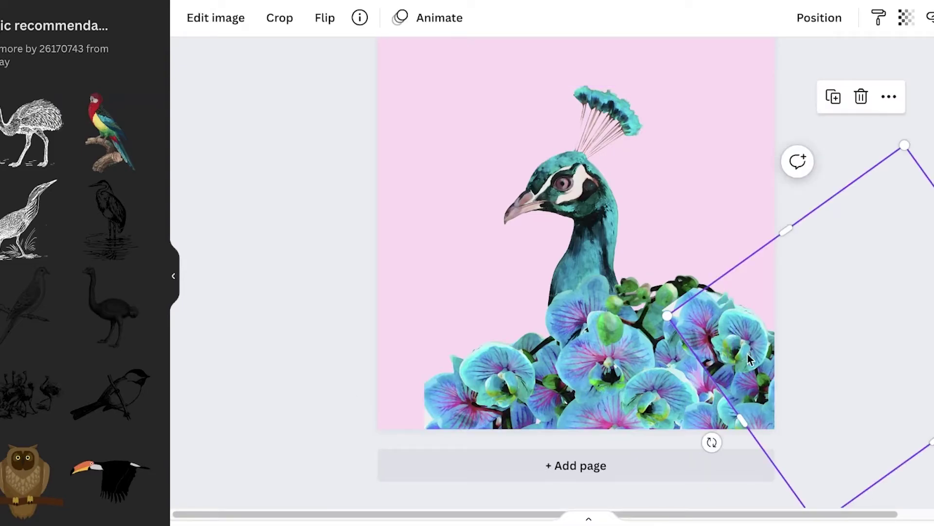
drag(748, 359, 429, 347)
click(569, 87)
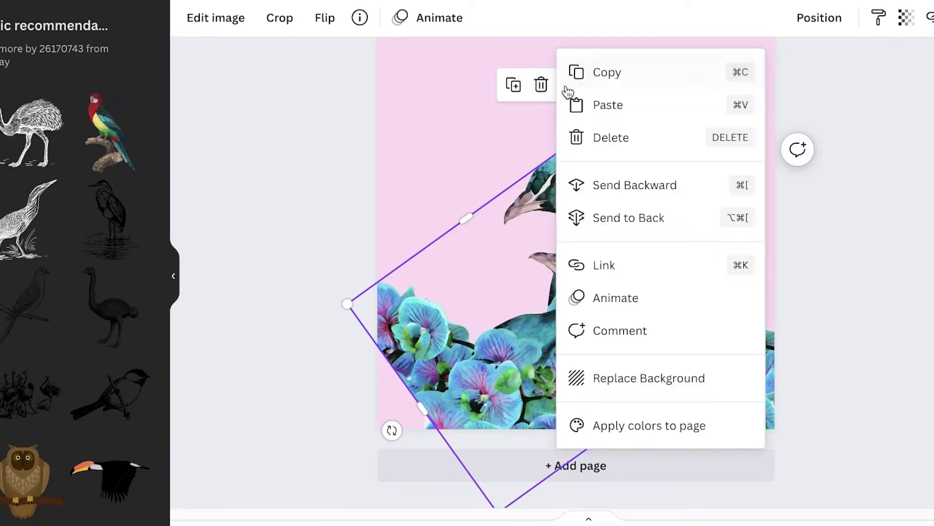
click(495, 343)
drag(489, 343, 502, 221)
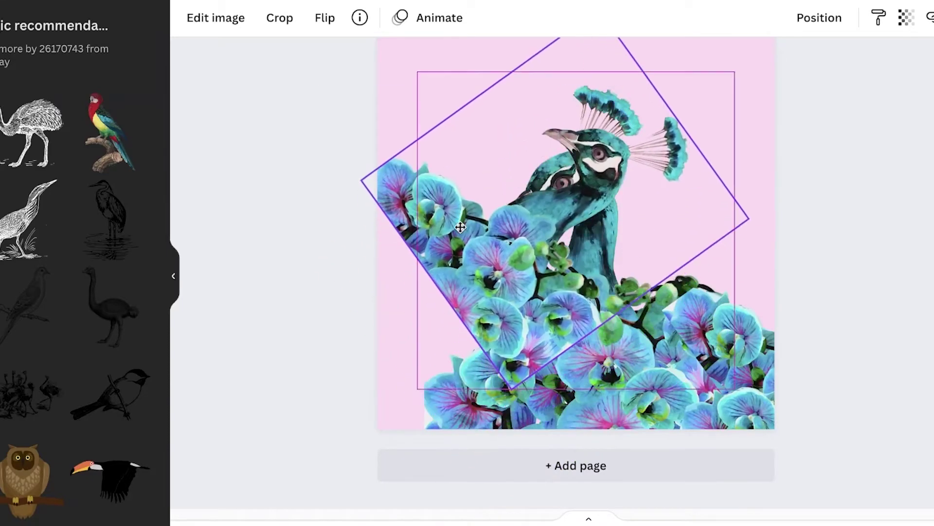
drag(406, 306, 724, 271)
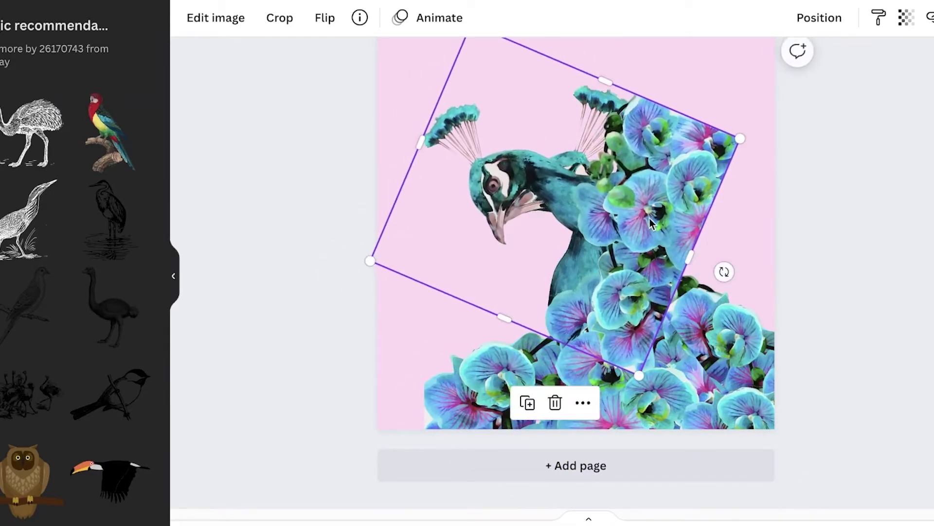
drag(653, 200, 366, 470)
click(851, 119)
scroll(849, 125, up, 2)
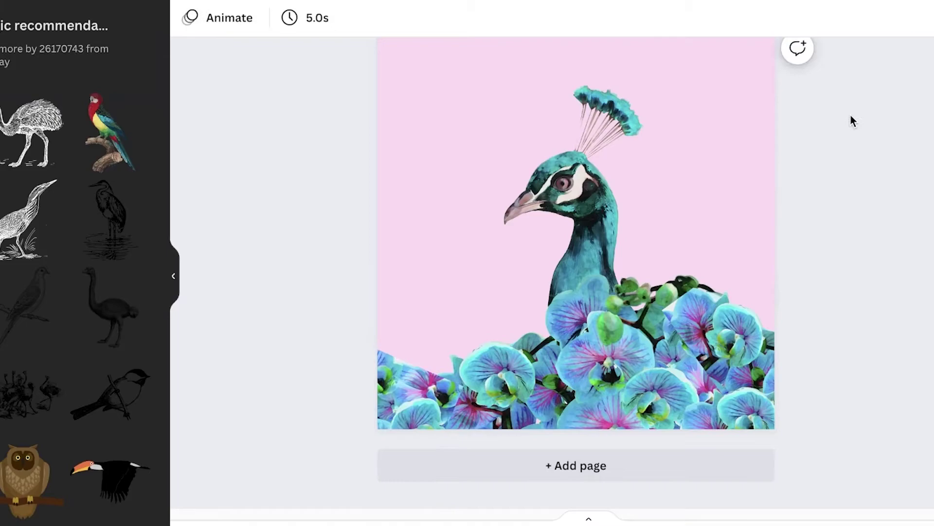
scroll(849, 125, up, 1)
drag(485, 400, 509, 366)
key(Escape)
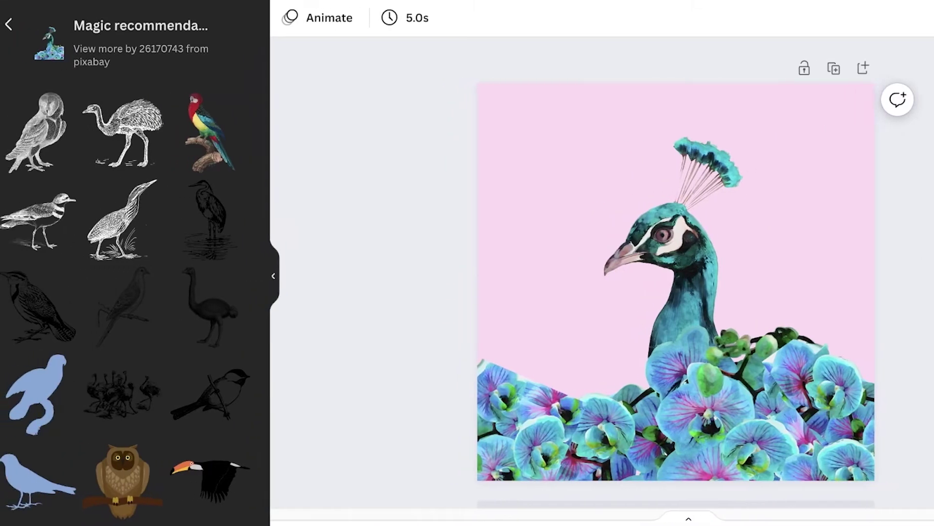
Search the Canva element library for 'halo'
click(33, 77)
click(174, 28)
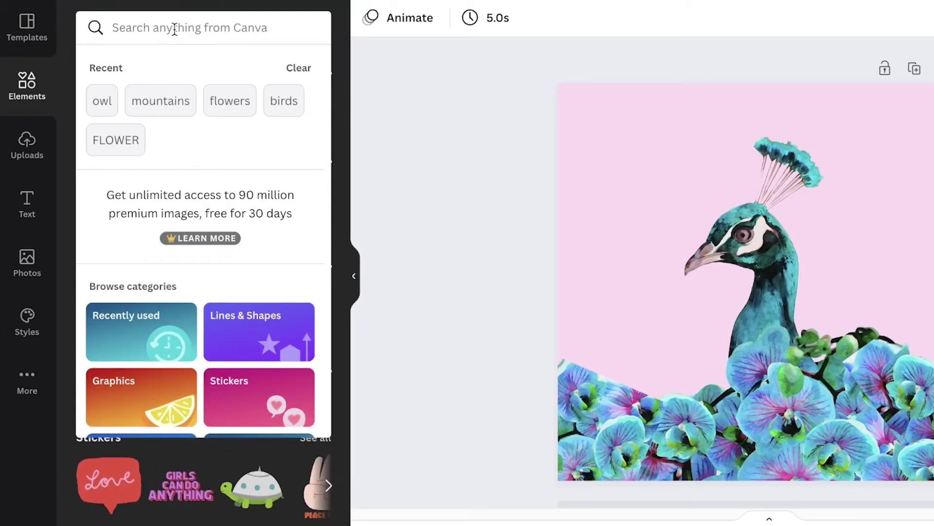
text(halo)
key(Return)
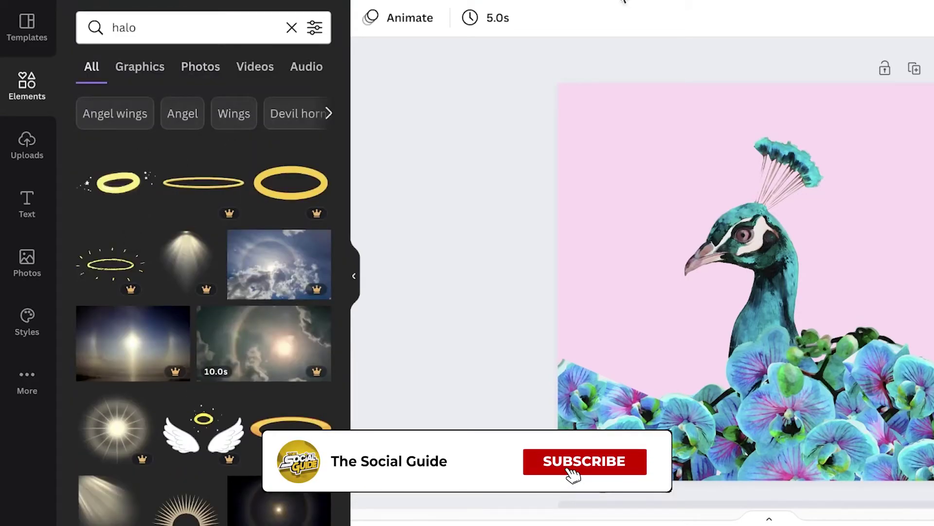
scroll(184, 223, down, 2)
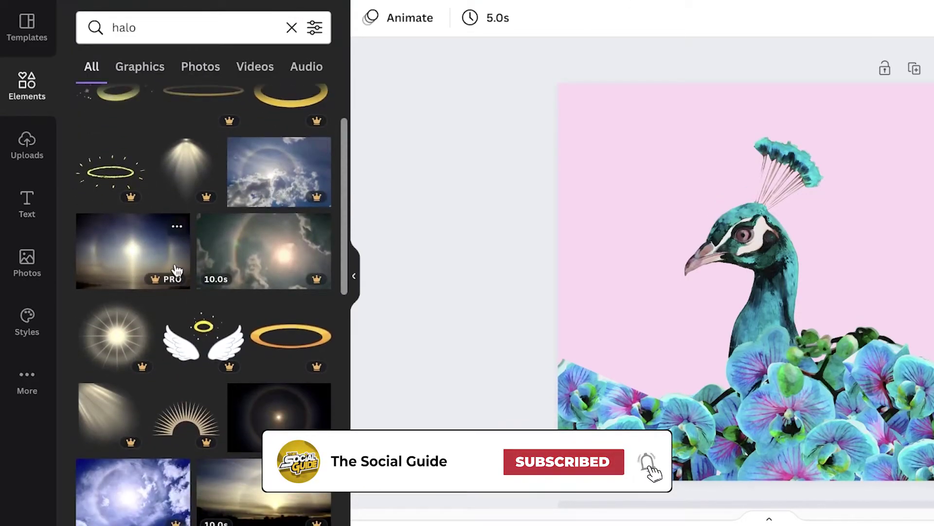
scroll(137, 209, up, 2)
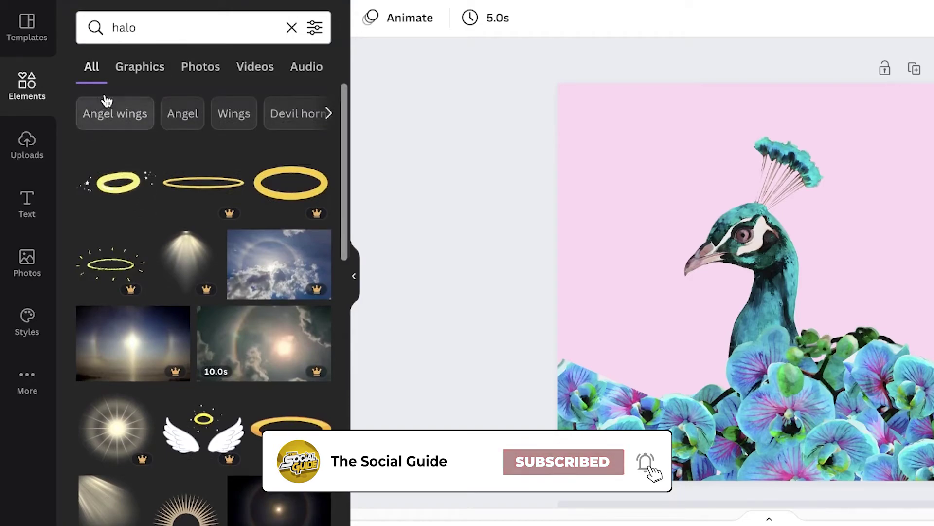
Filter the halo results to Graphics and browse the halos, angel wings and glowing rings
click(123, 74)
scroll(184, 339, down, 2)
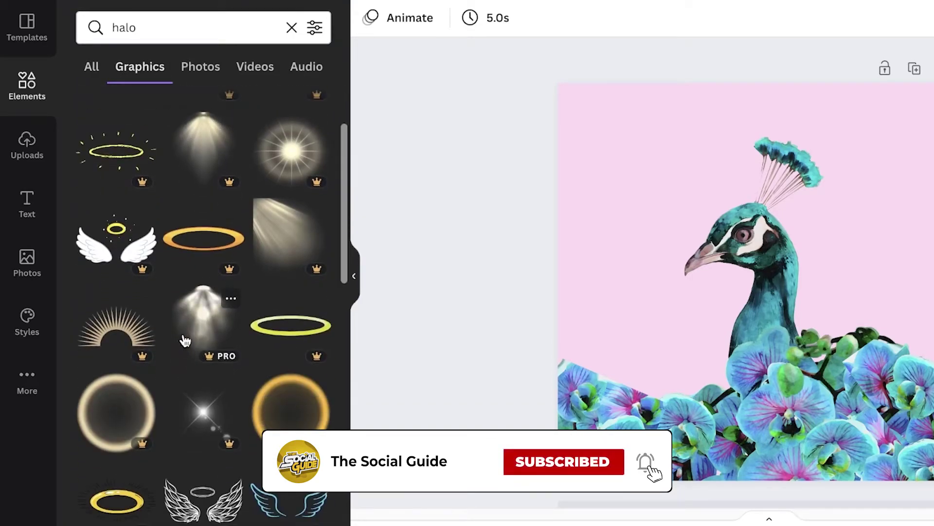
scroll(246, 371, down, 5)
scroll(277, 331, down, 5)
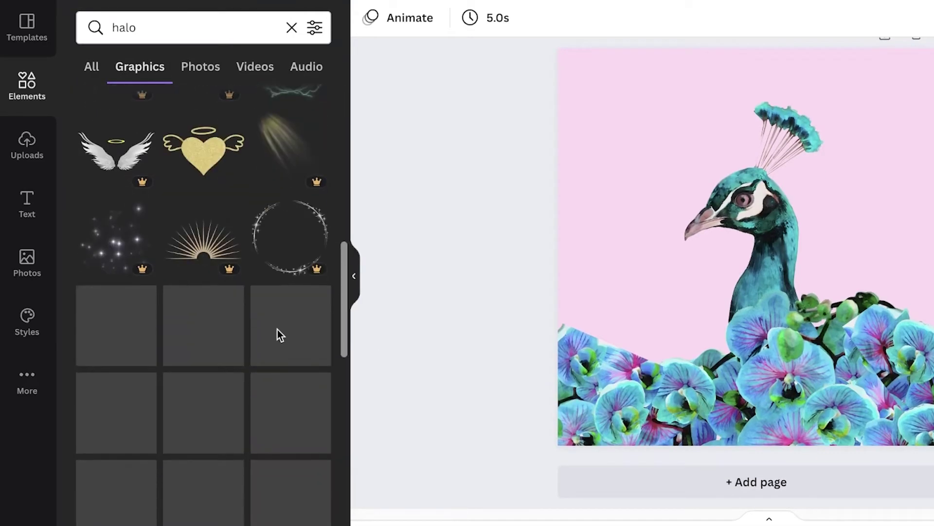
scroll(246, 291, down, 4)
scroll(246, 291, down, 8)
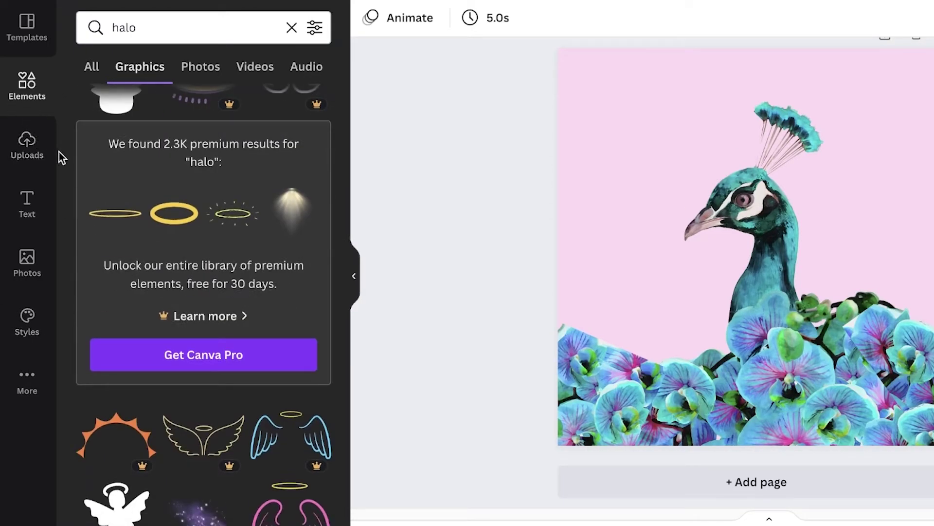
scroll(250, 197, down, 10)
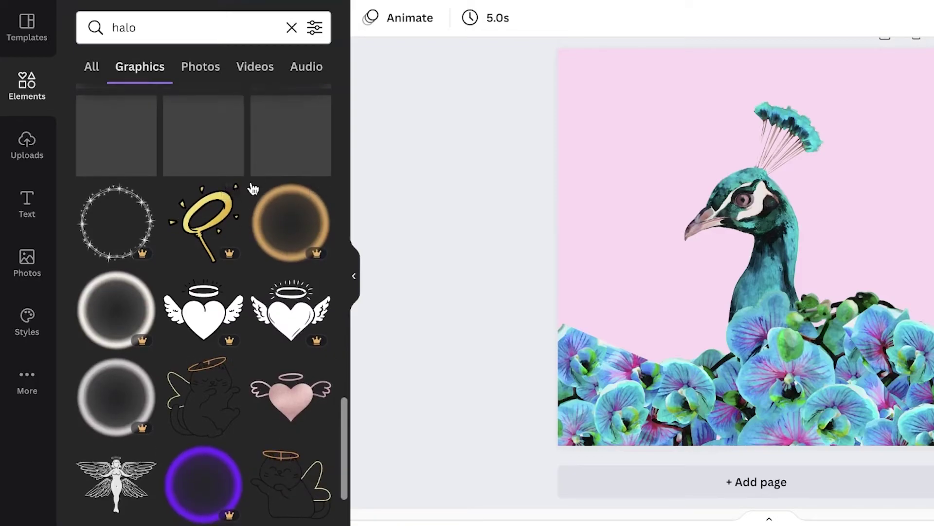
scroll(251, 191, down, 8)
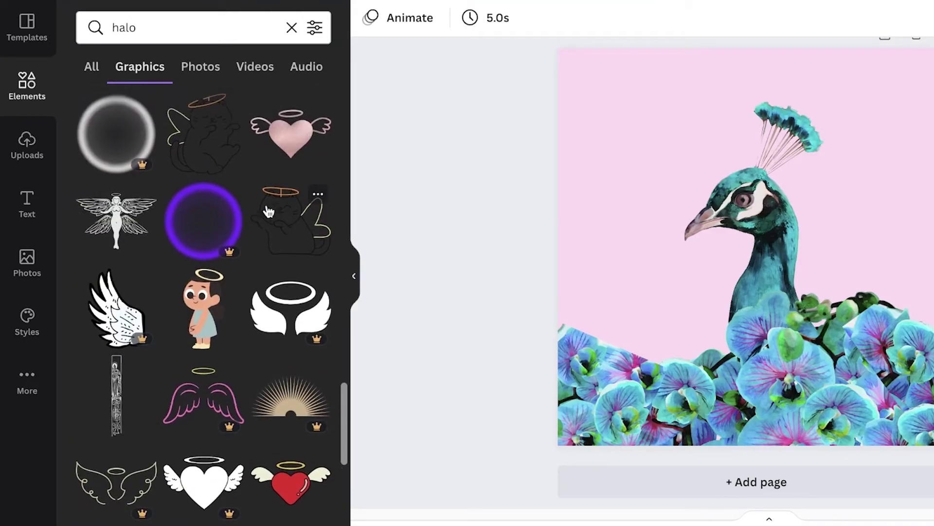
scroll(268, 212, down, 8)
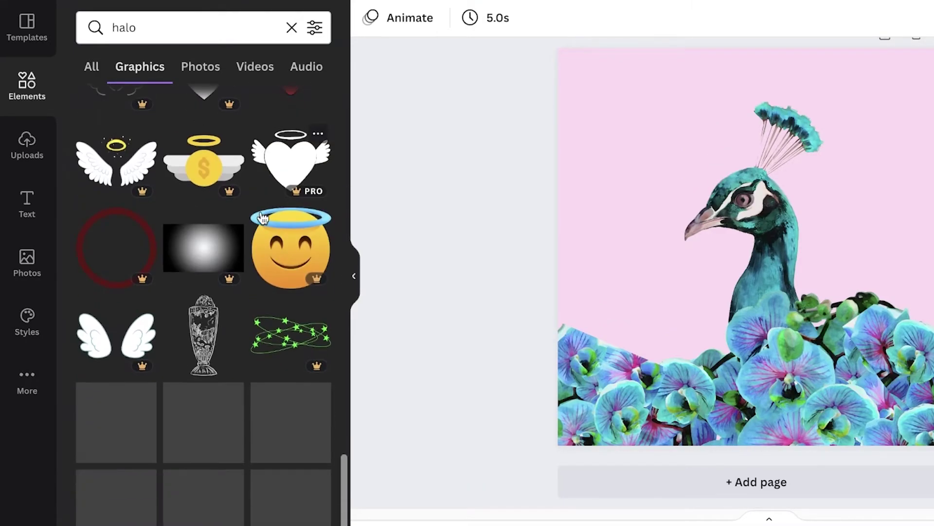
scroll(262, 218, down, 2)
scroll(179, 232, down, 8)
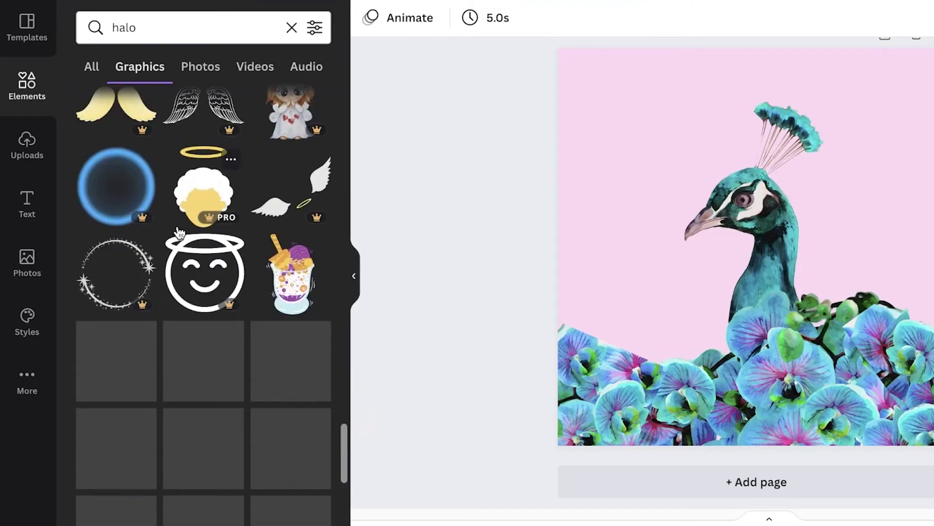
scroll(179, 233, down, 8)
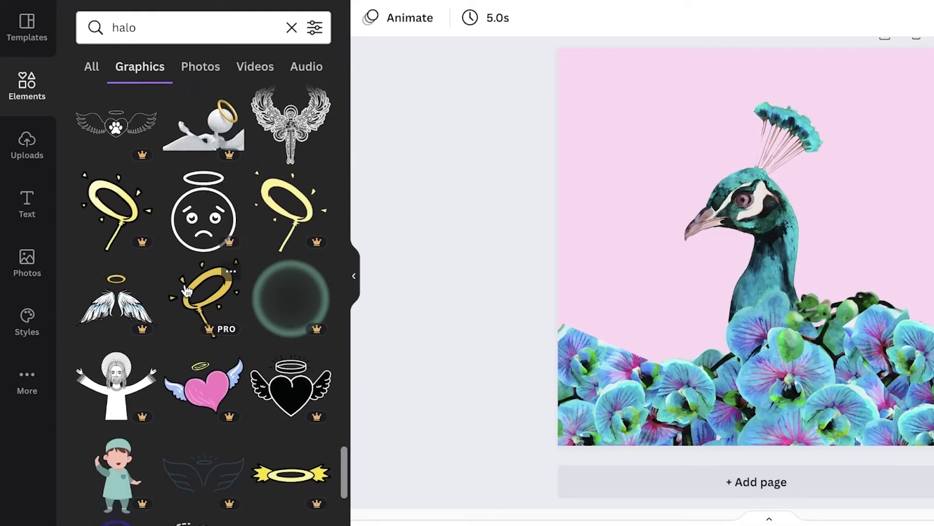
scroll(185, 292, up, 15)
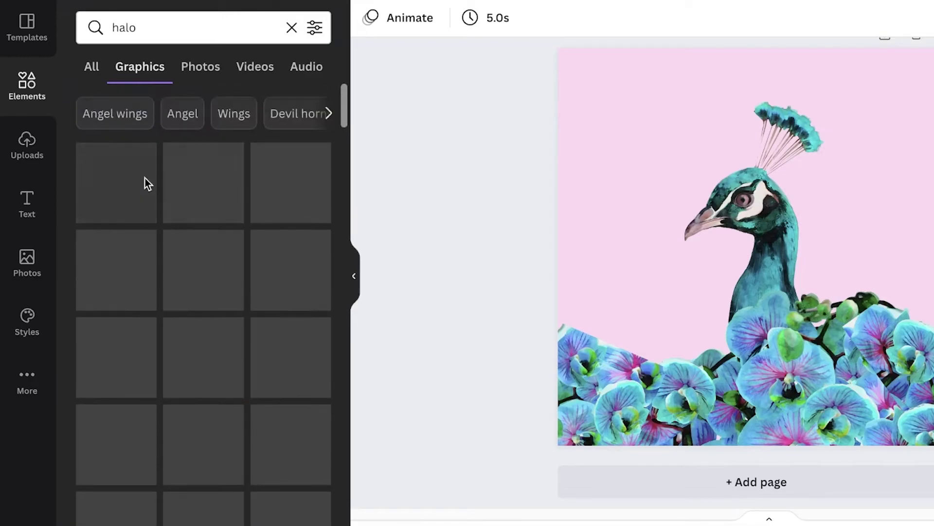
click(150, 167)
drag(773, 251, 773, 100)
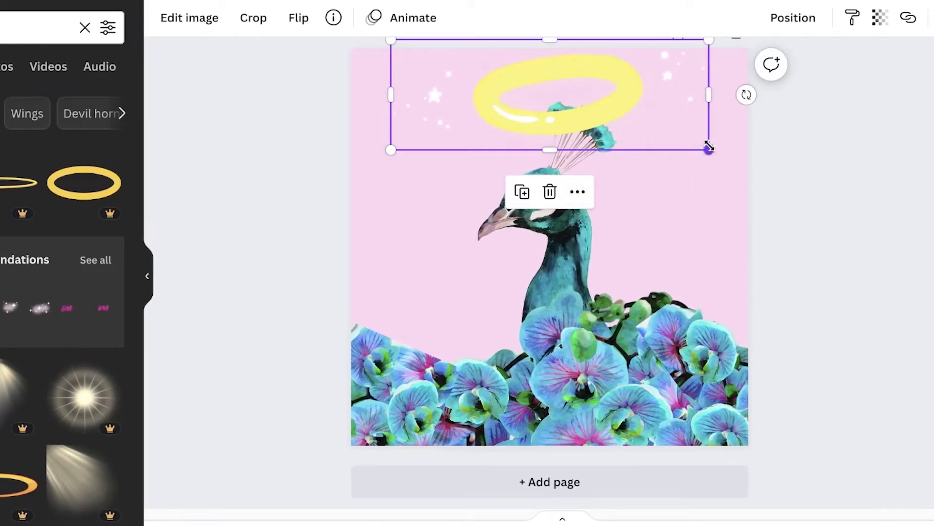
drag(708, 146, 570, 117)
key(Escape)
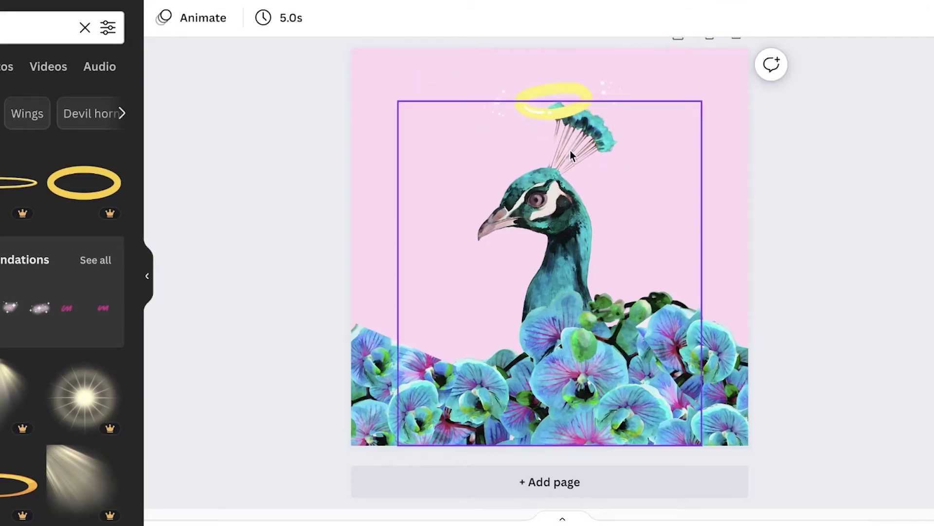
click(557, 111)
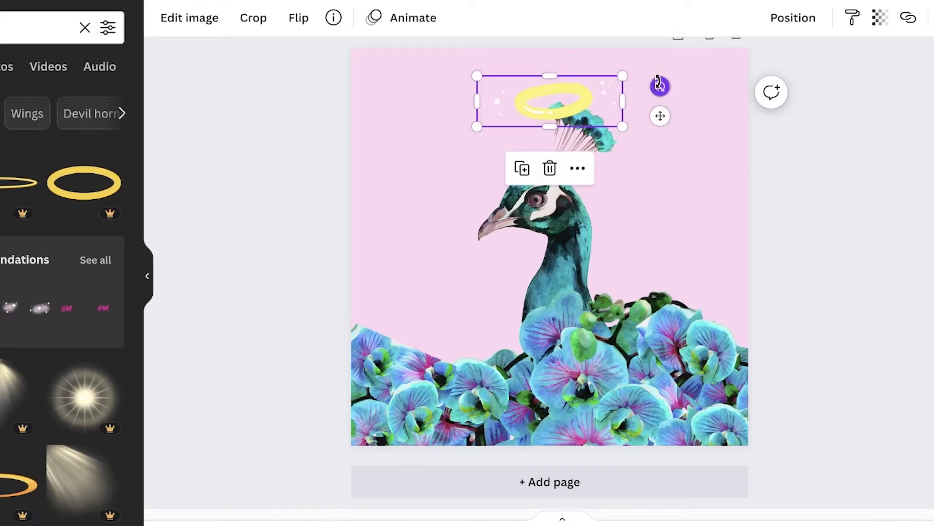
drag(658, 82, 658, 111)
drag(555, 105, 475, 202)
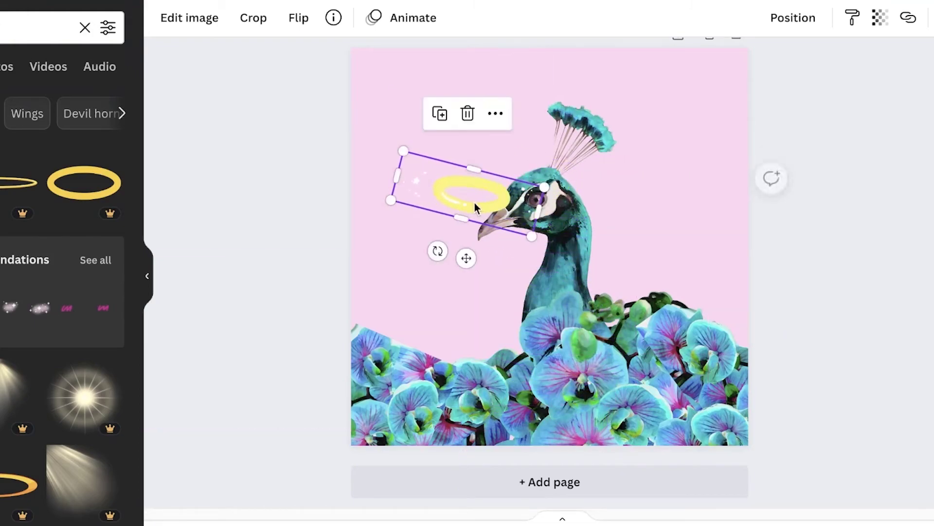
key(Delete)
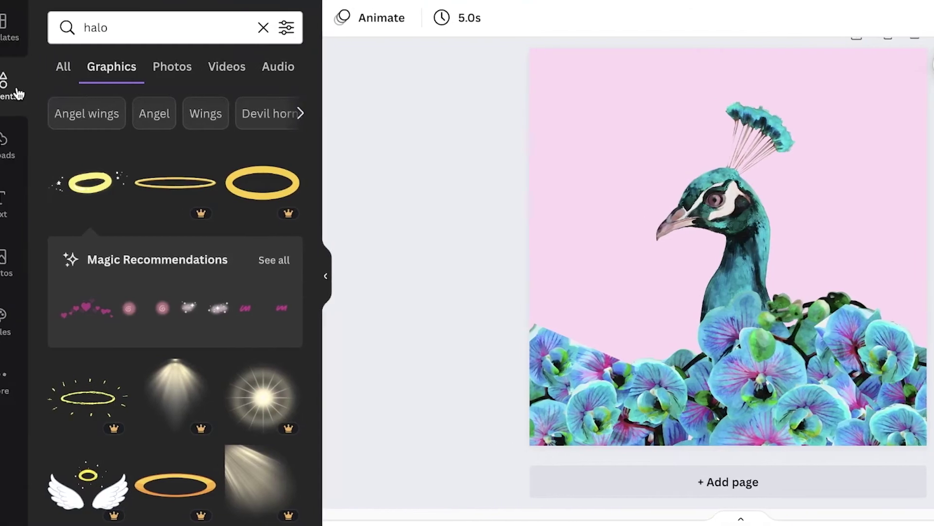
click(29, 86)
Add a black double-line corner graphic from a 'line' search, rotated 180° into the top-right corner
click(255, 20)
text(line)
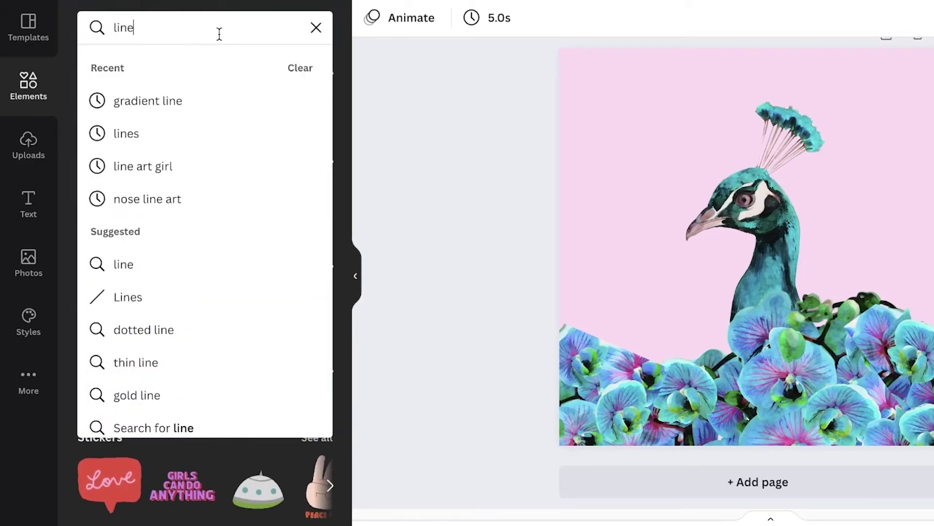
key(Return)
click(144, 72)
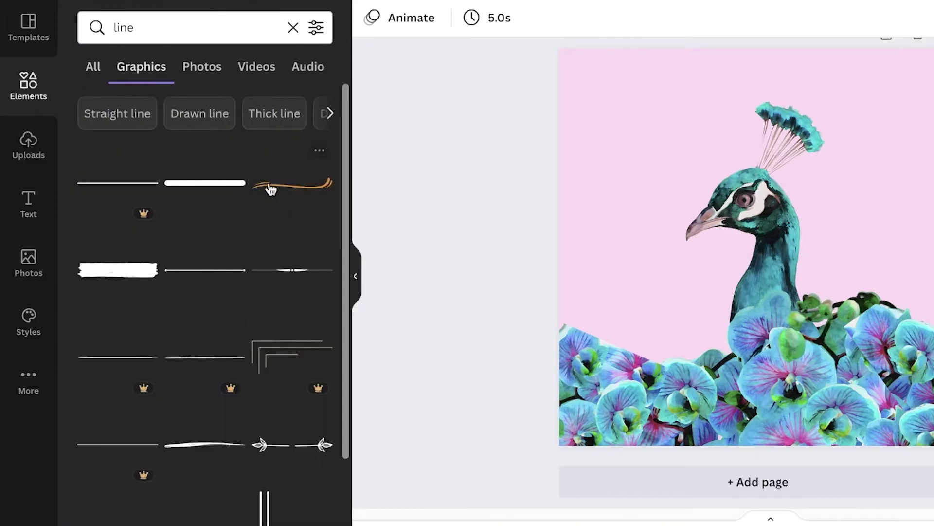
scroll(294, 210, down, 10)
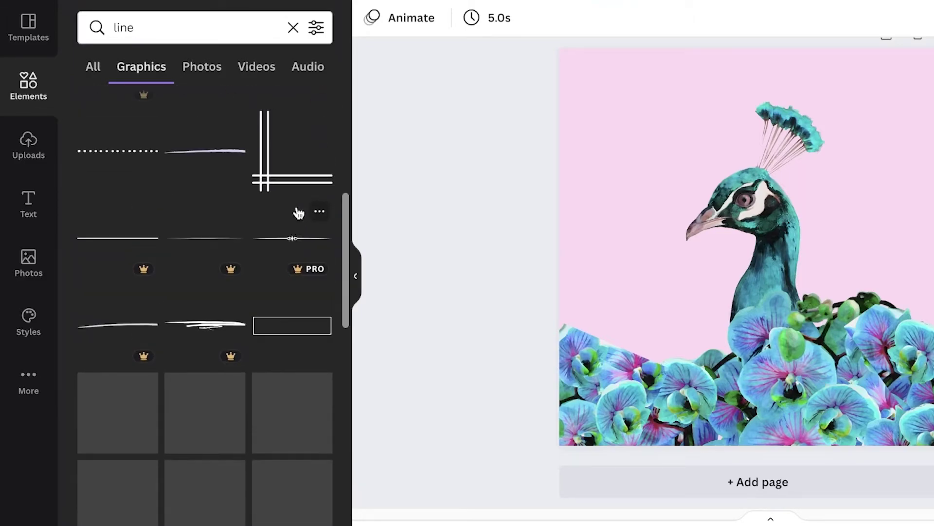
click(298, 213)
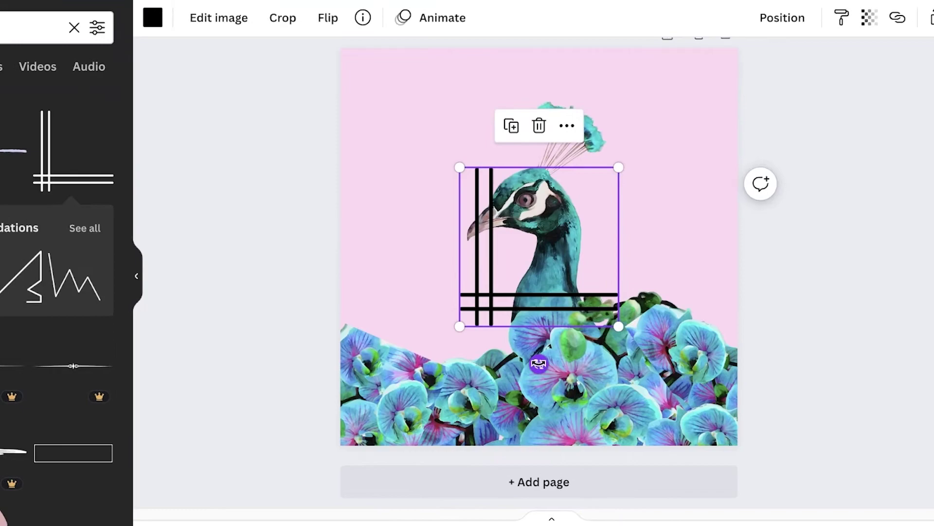
drag(539, 363, 537, 106)
drag(601, 214, 712, 101)
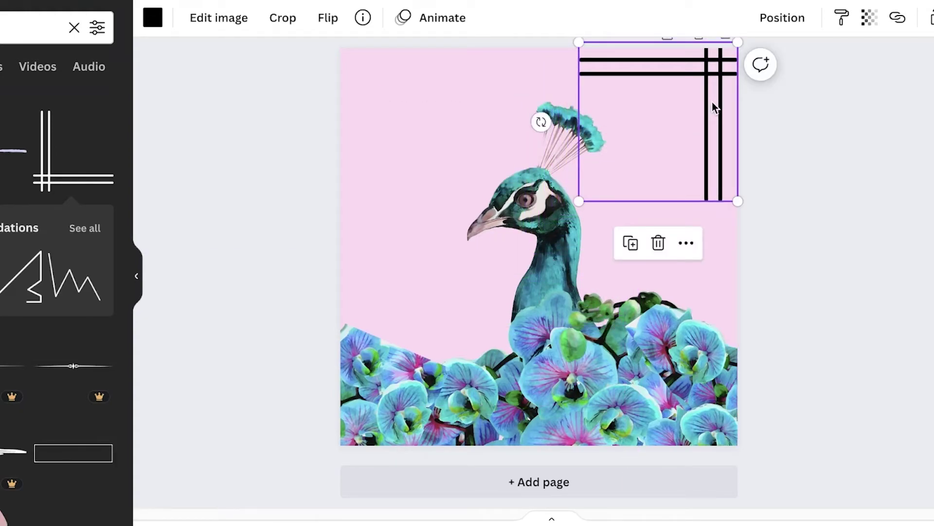
Recolour the corner lines to the artwork's pink
click(153, 18)
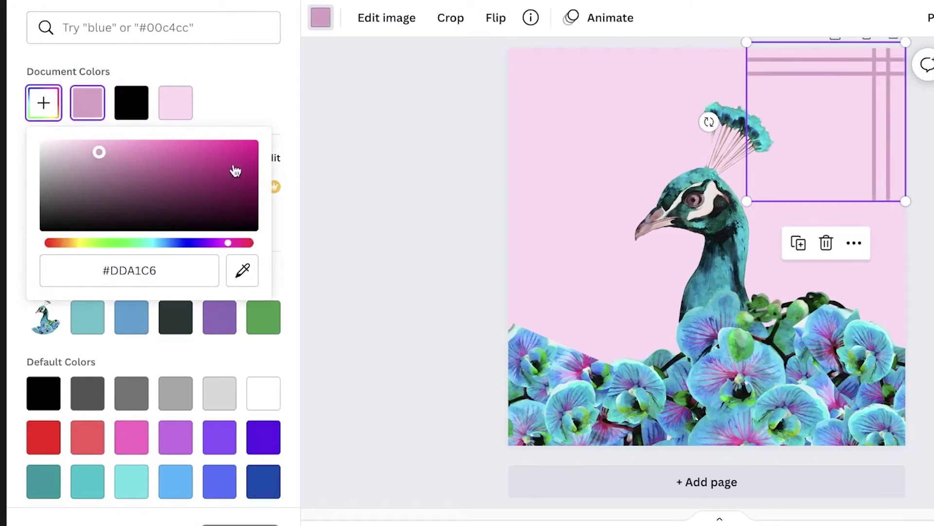
key(Escape)
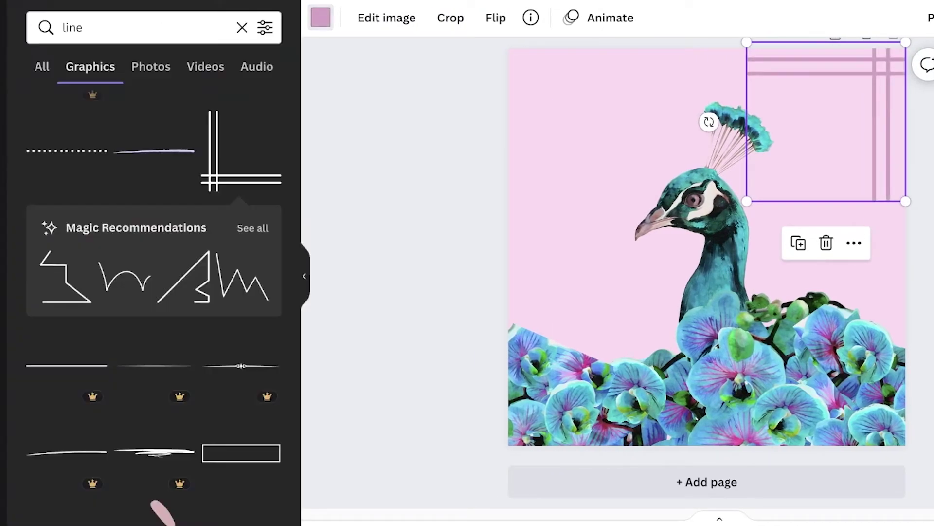
key(Escape)
Duplicate the pink lines, flip the copy horizontally and place it in the top-left corner
click(889, 84)
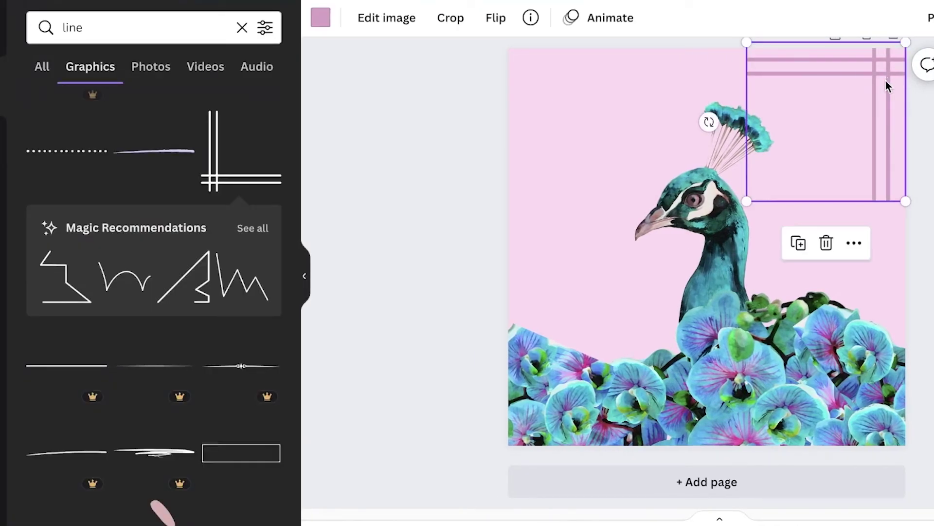
key(ctrl+d)
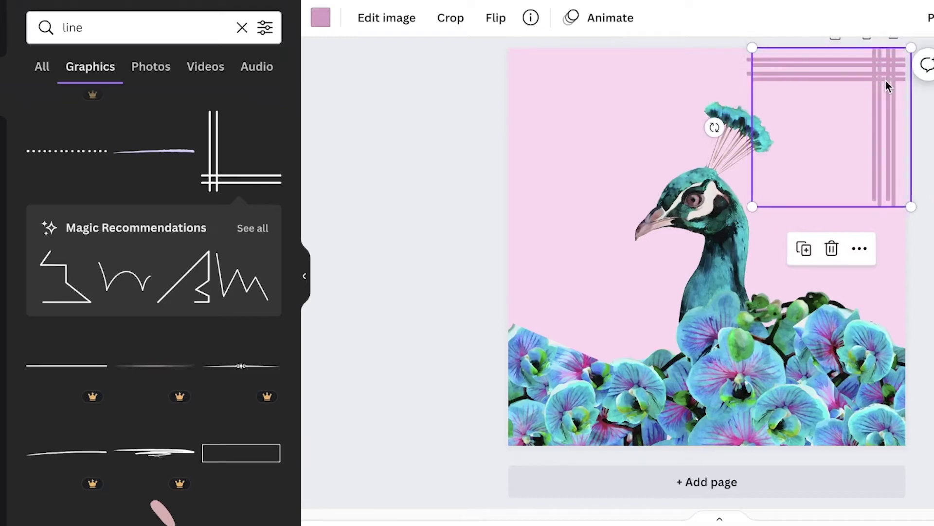
drag(886, 81, 664, 69)
click(488, 29)
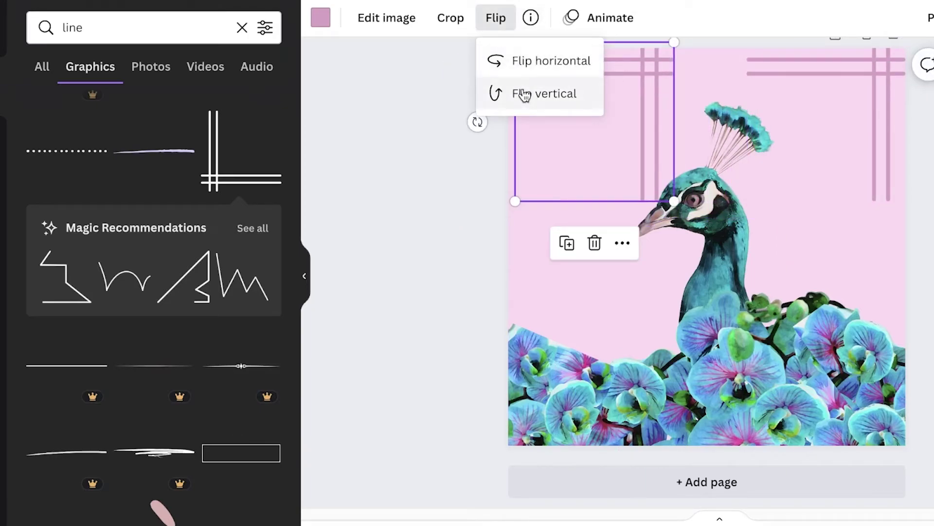
click(540, 60)
drag(674, 203, 601, 158)
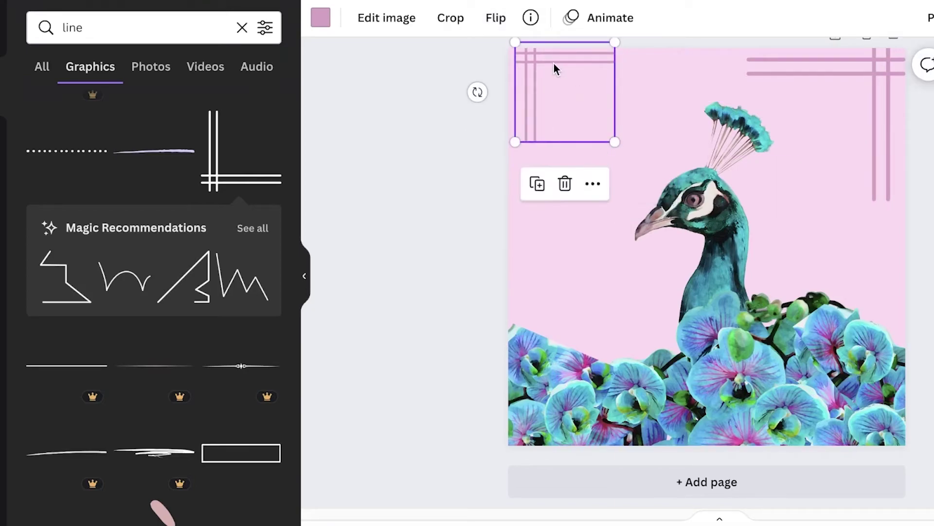
mouse_move(555, 68)
mouse_down()
mouse_move(540, 80)
mouse_move(545, 70)
mouse_up()
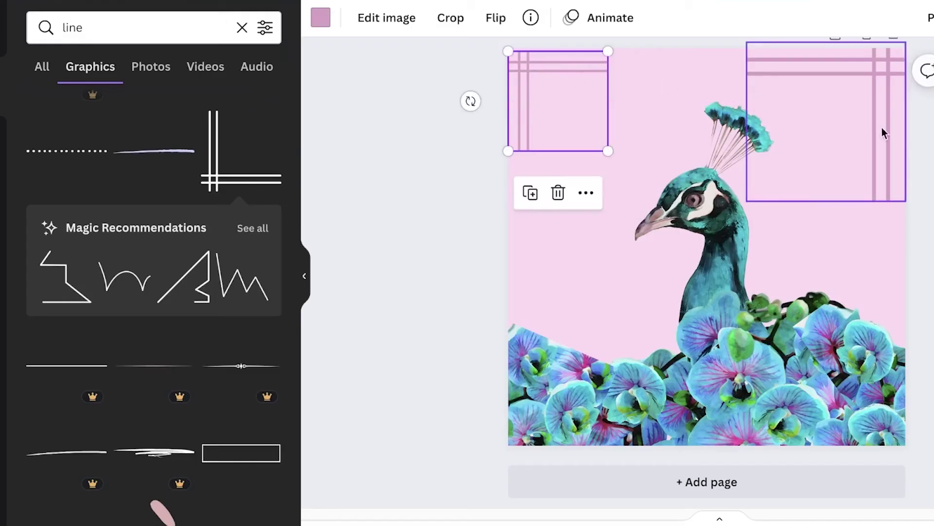
Shrink the top-right lines and slightly enlarge the top-left lines so both corners match
click(853, 184)
drag(745, 202, 815, 133)
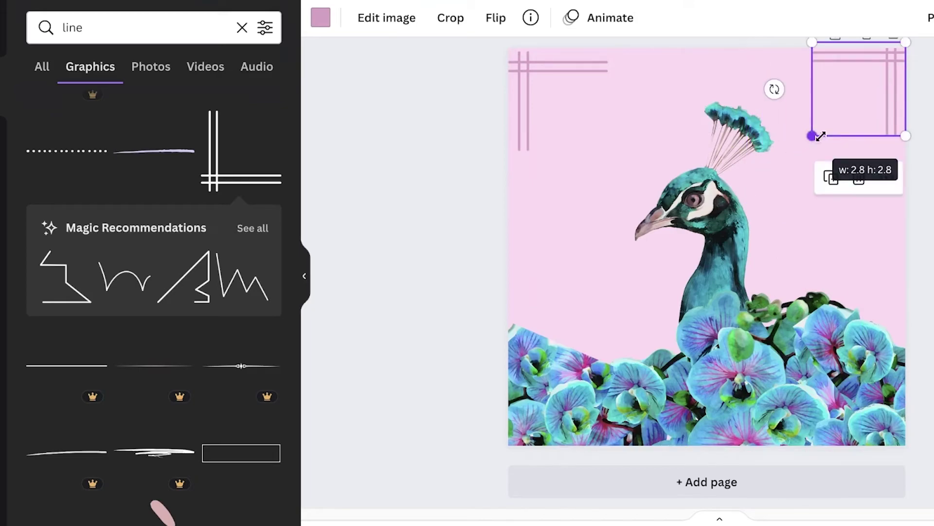
click(555, 121)
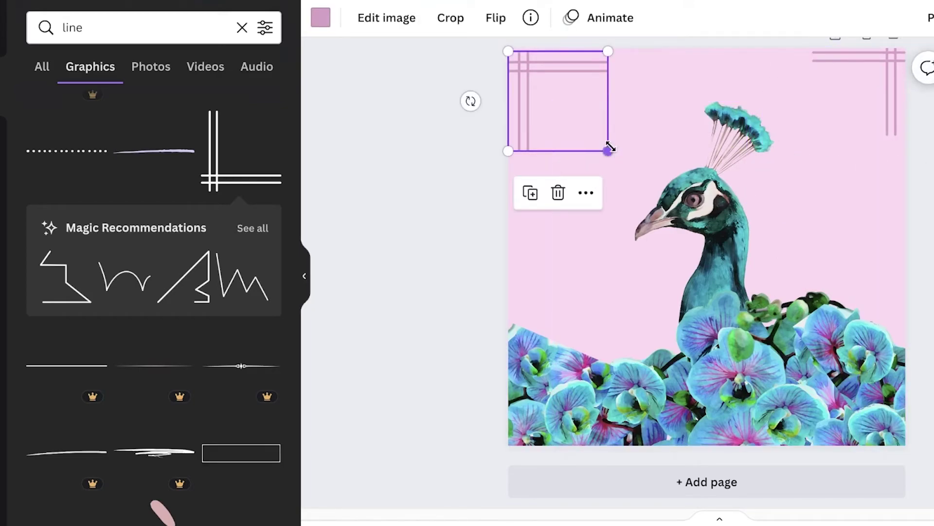
drag(608, 151, 653, 196)
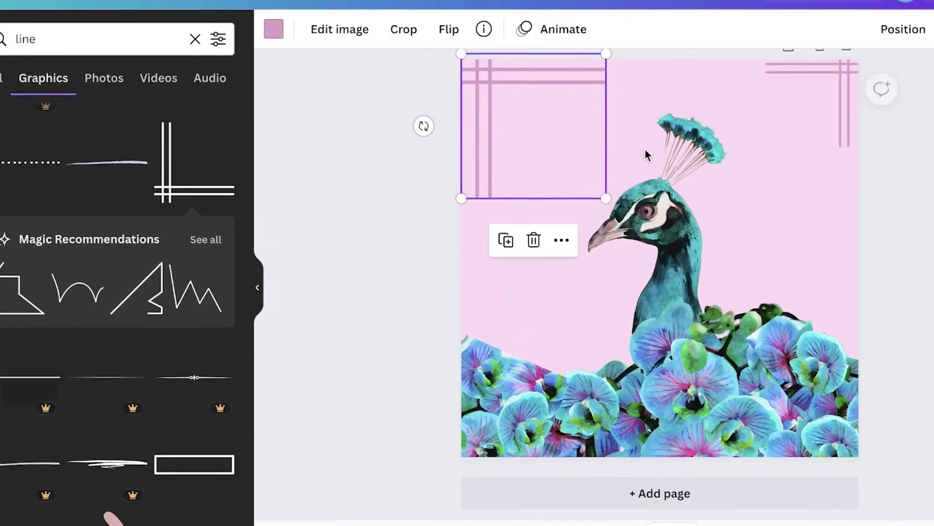
click(924, 168)
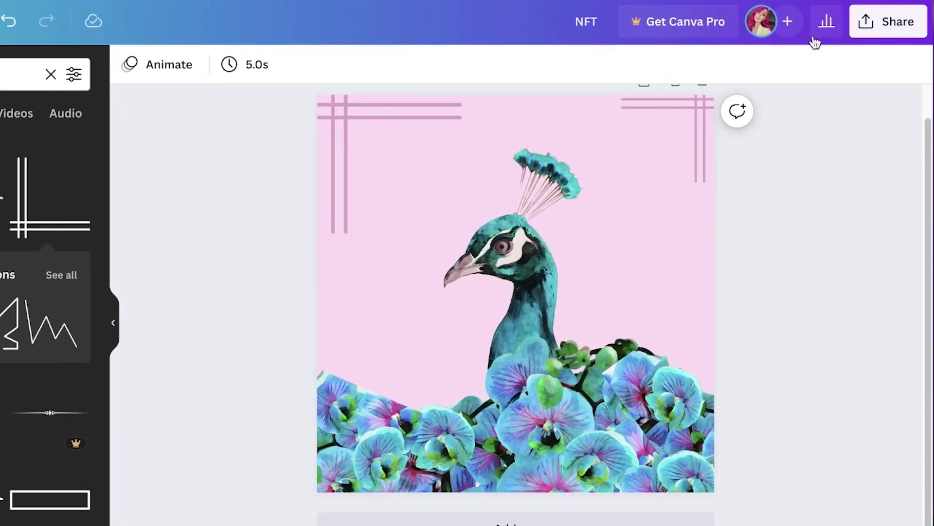
Download the finished peacock design as a PNG
click(905, 28)
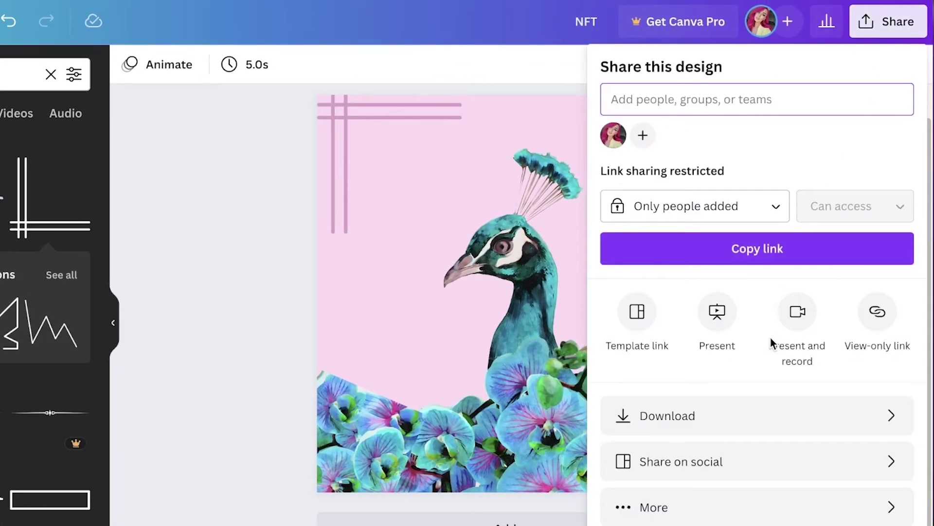
click(717, 418)
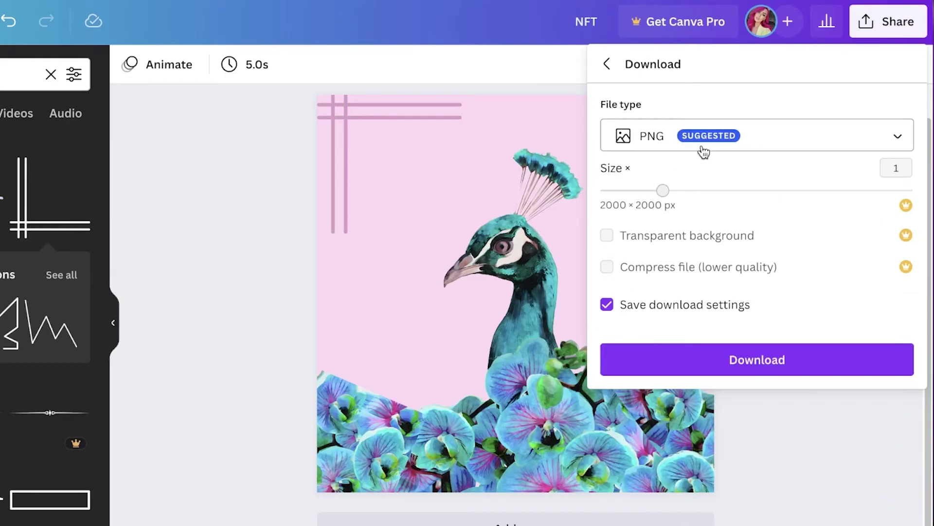
click(677, 365)
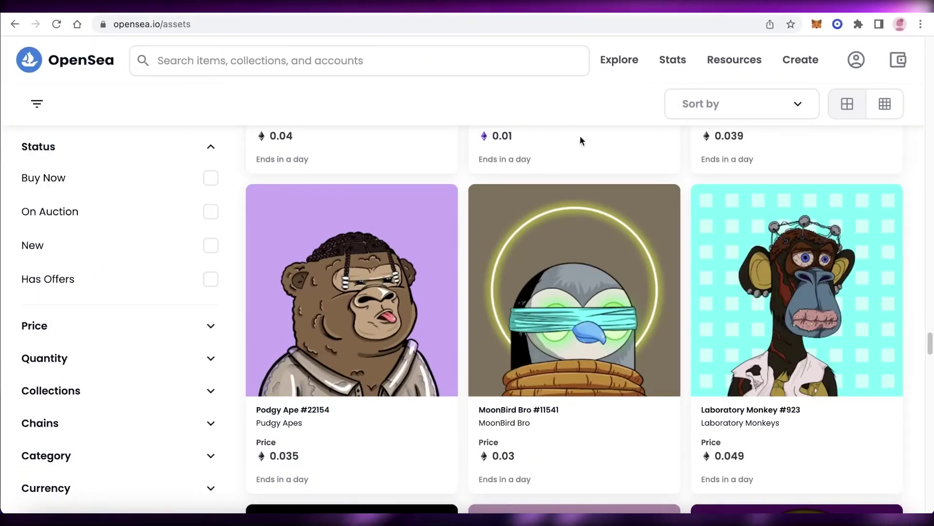
From the OpenSea home page, start creating an NFT and log in with MetaMask, approving the signature
scroll(580, 140, up, 5)
click(81, 60)
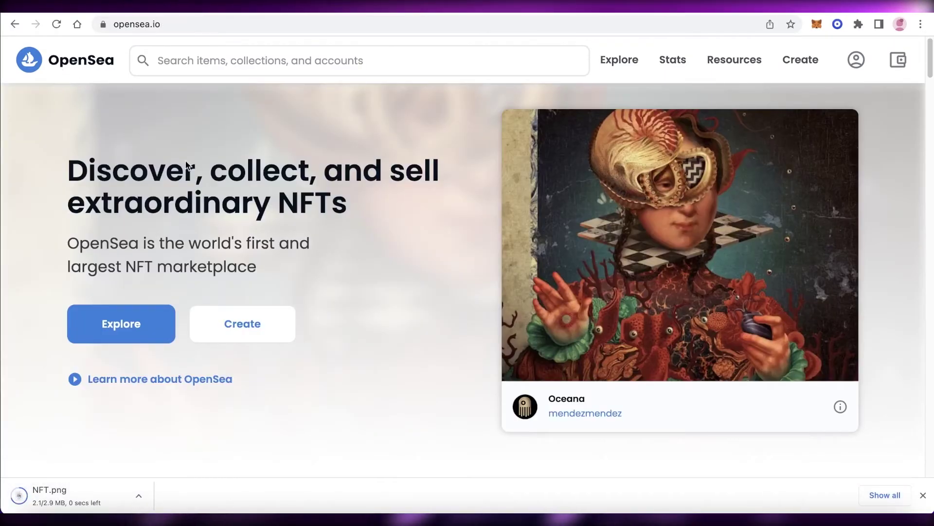
click(922, 495)
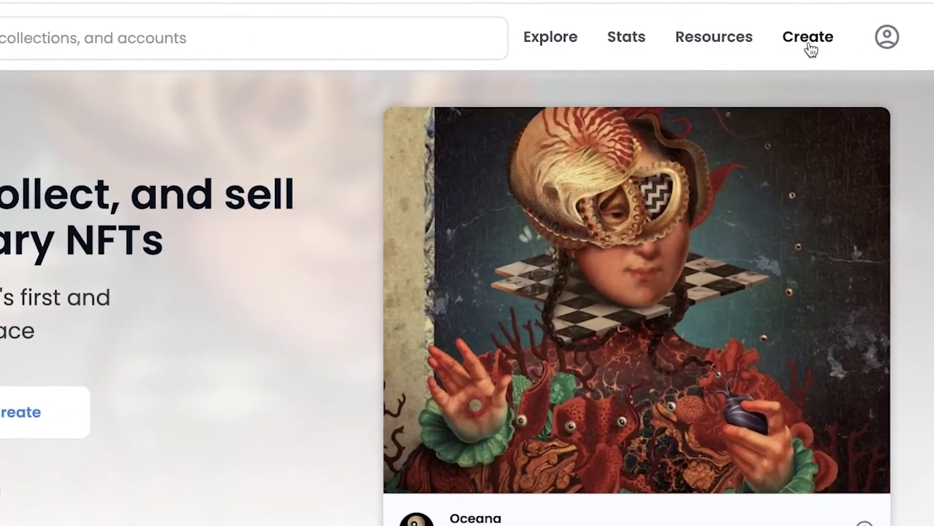
click(806, 49)
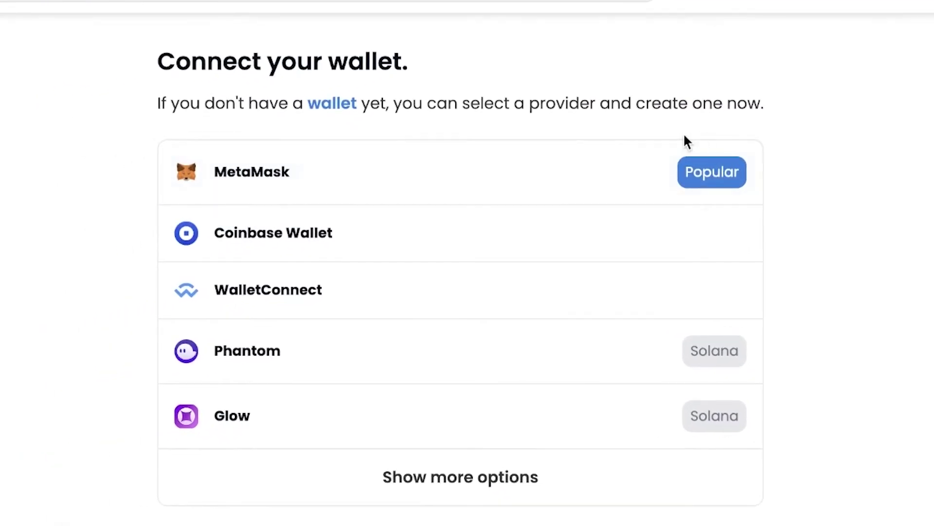
click(499, 172)
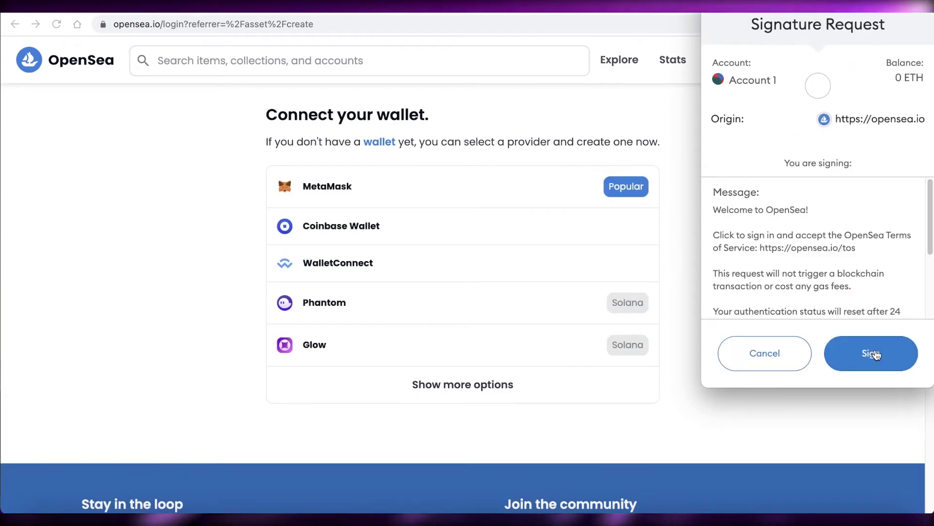
click(871, 353)
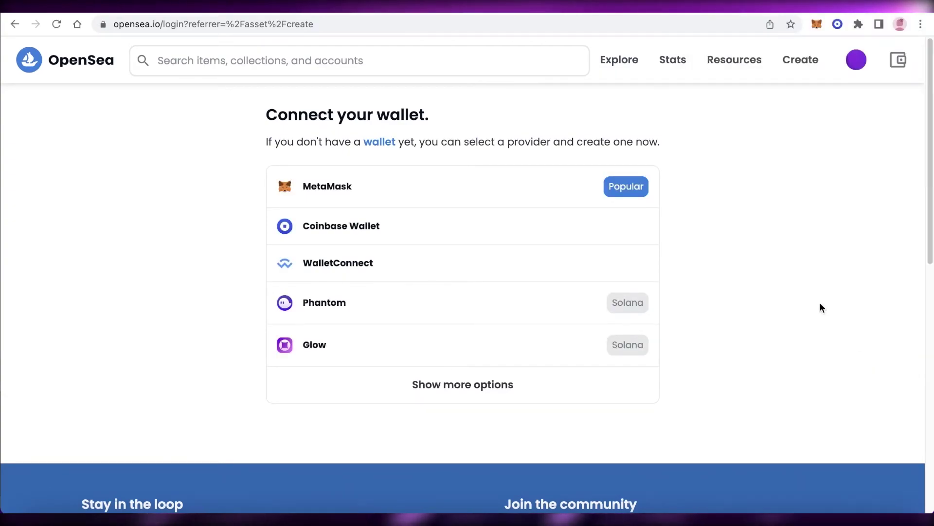
Upload NFT.png as the item's artwork and name it Peacock Elegance
click(352, 283)
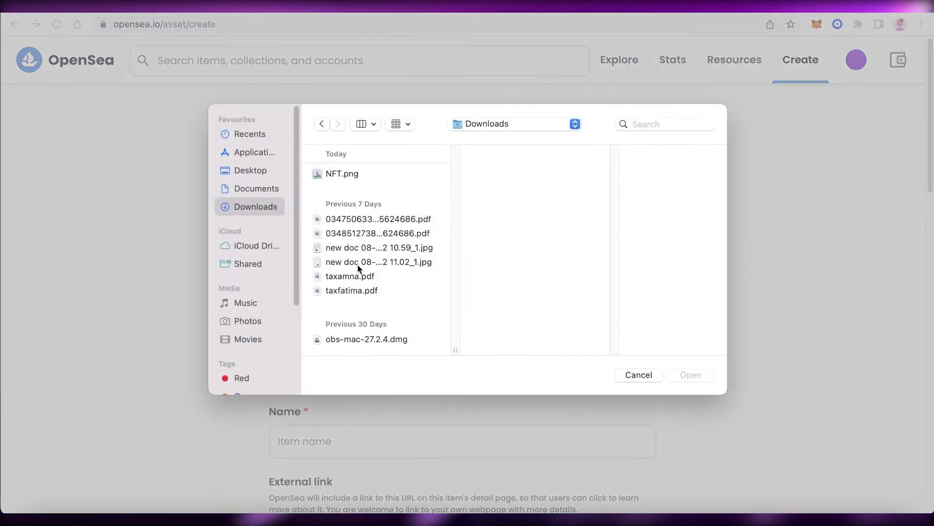
click(336, 173)
click(700, 375)
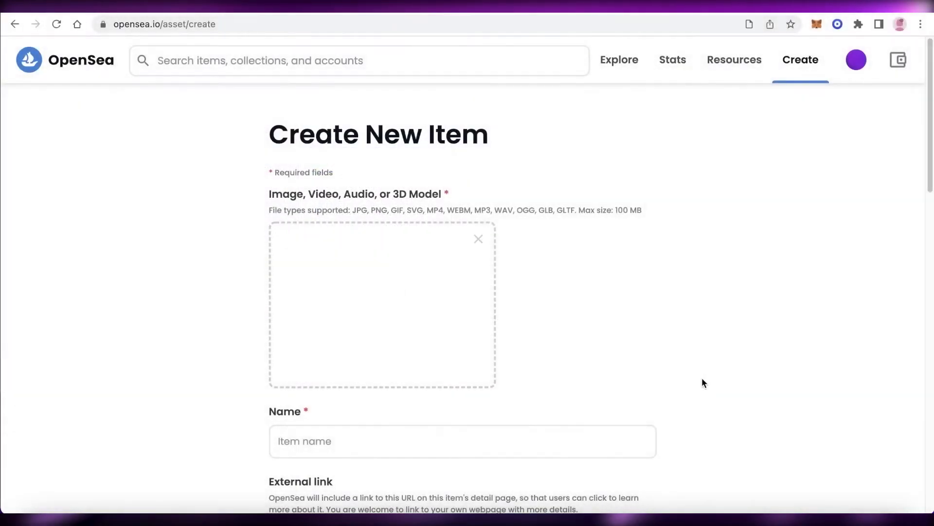
scroll(513, 321, down, 4)
click(456, 321)
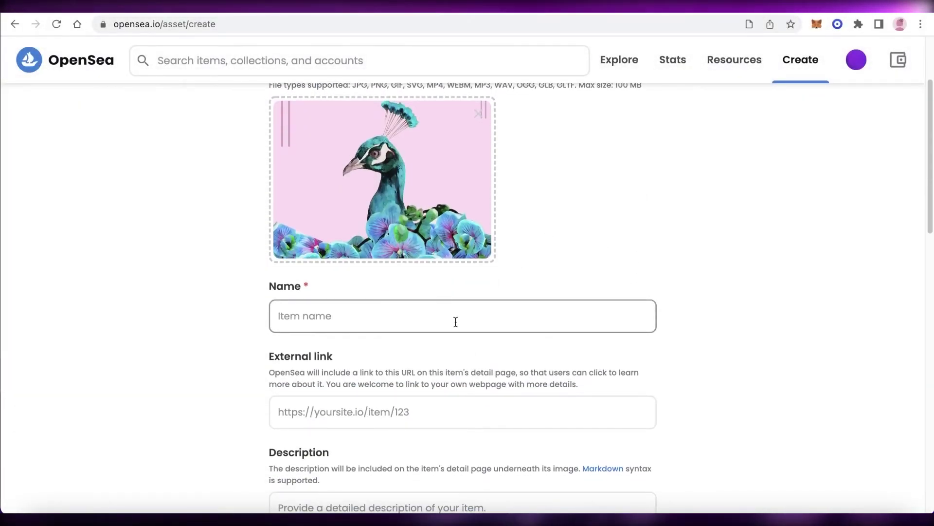
scroll(284, 278, down, 3)
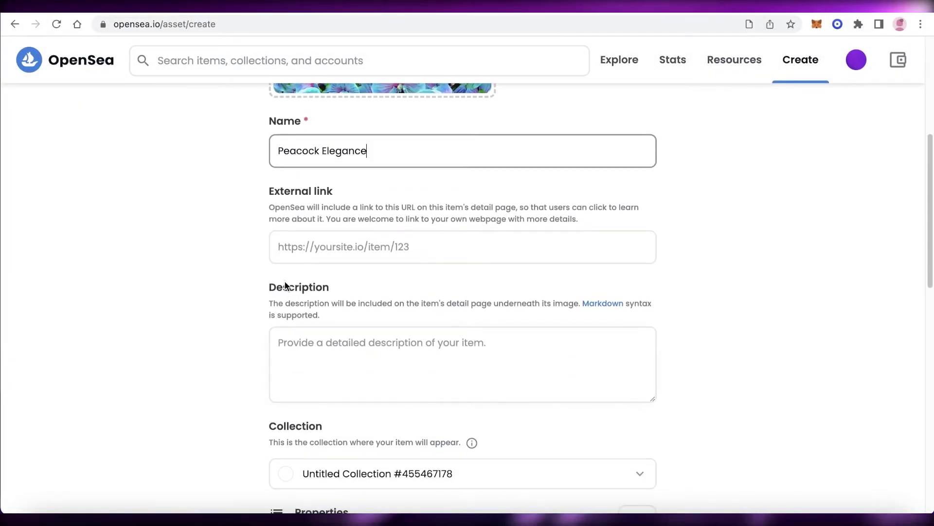
scroll(388, 298, down, 3)
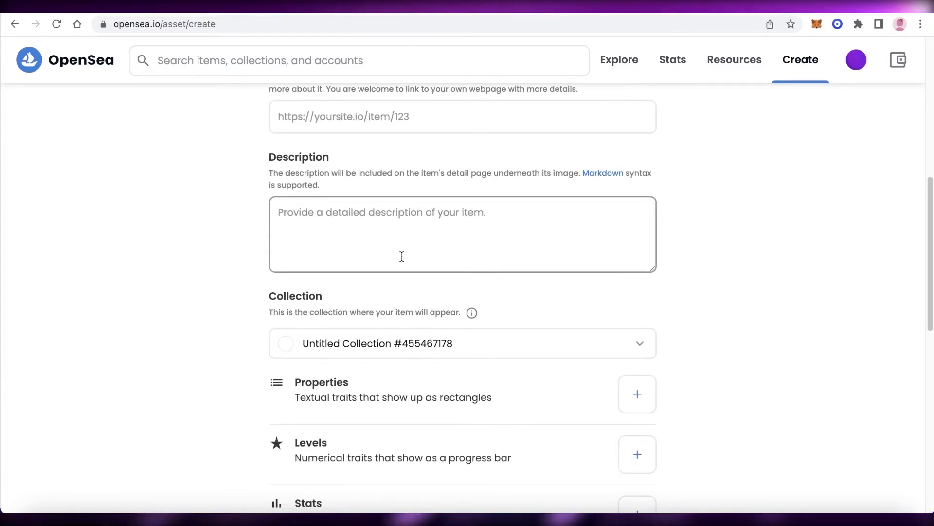
scroll(835, 314, down, 3)
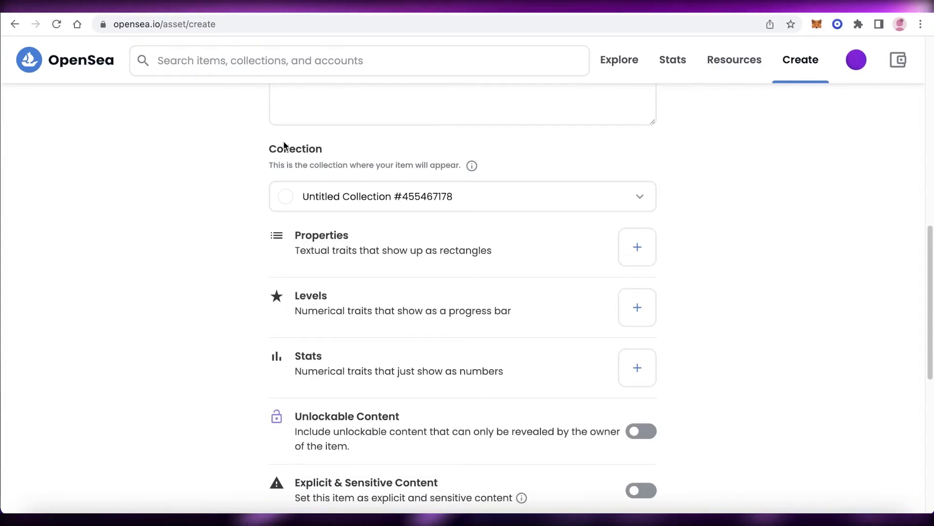
Clear the Collection field so no collection is selected, then scroll down to Create
click(392, 188)
click(751, 232)
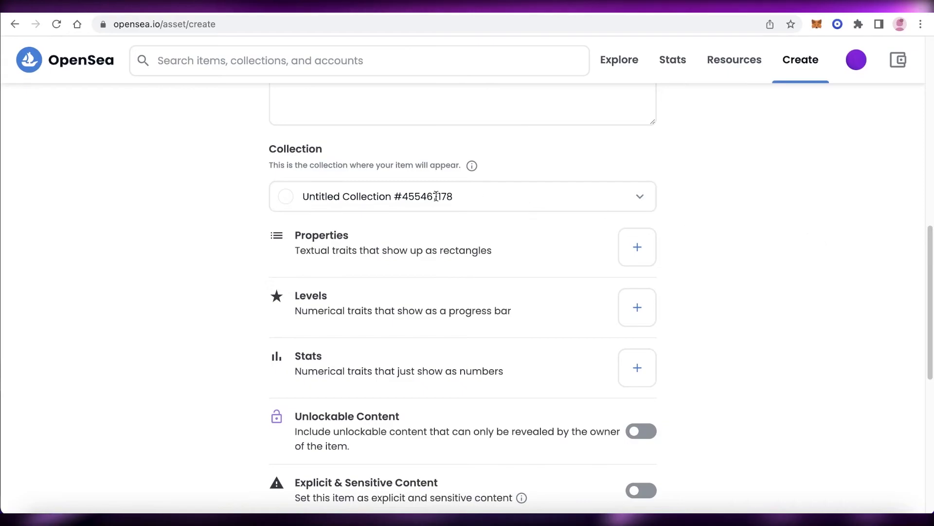
triple_click(437, 196)
key(BackSpace)
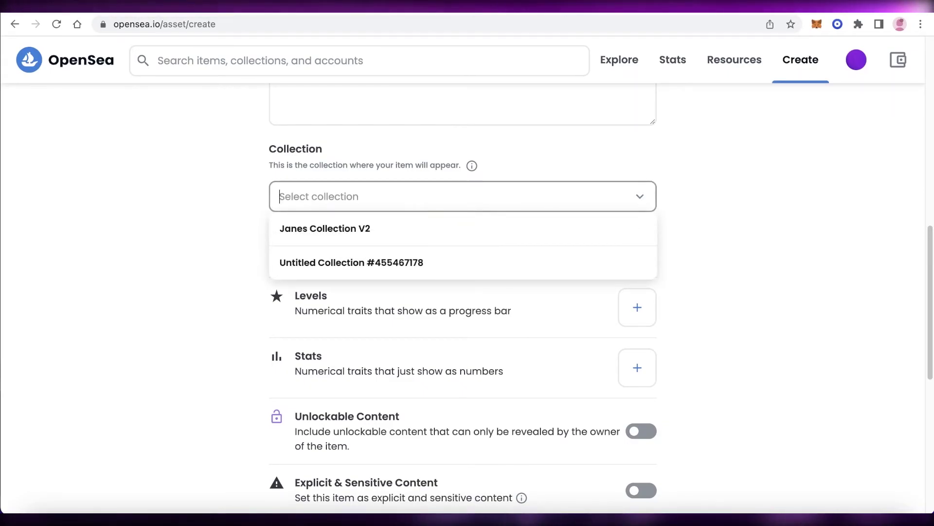
scroll(790, 281, up, 3)
click(790, 281)
scroll(788, 284, down, 5)
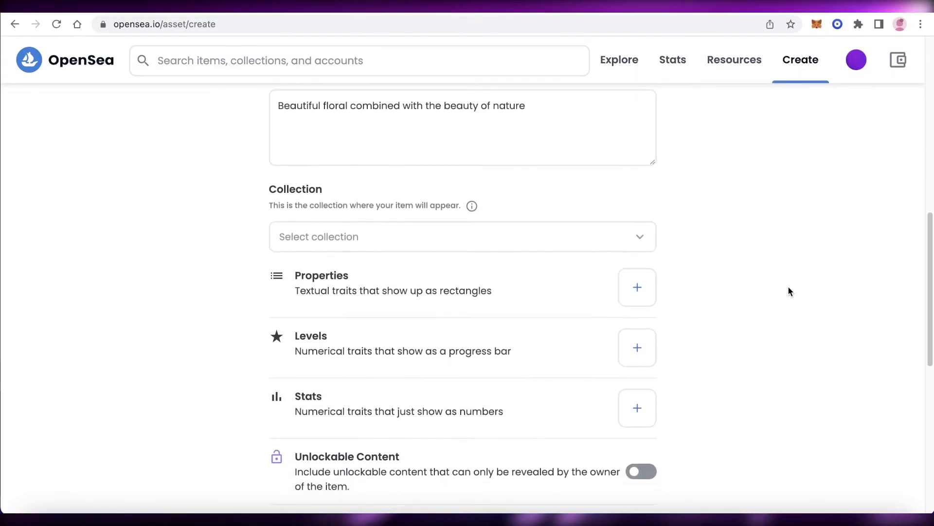
scroll(785, 295, up, 9)
scroll(784, 295, down, 8)
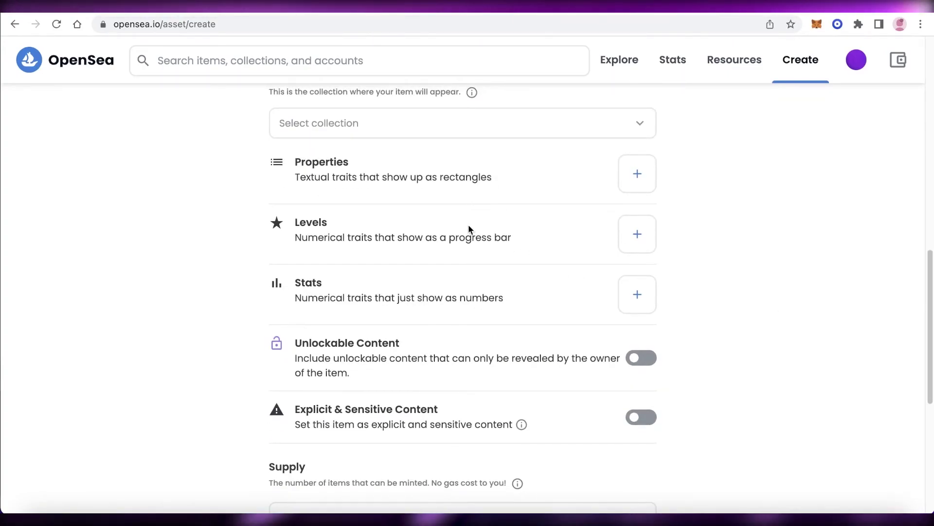
scroll(457, 243, down, 6)
scroll(452, 254, up, 3)
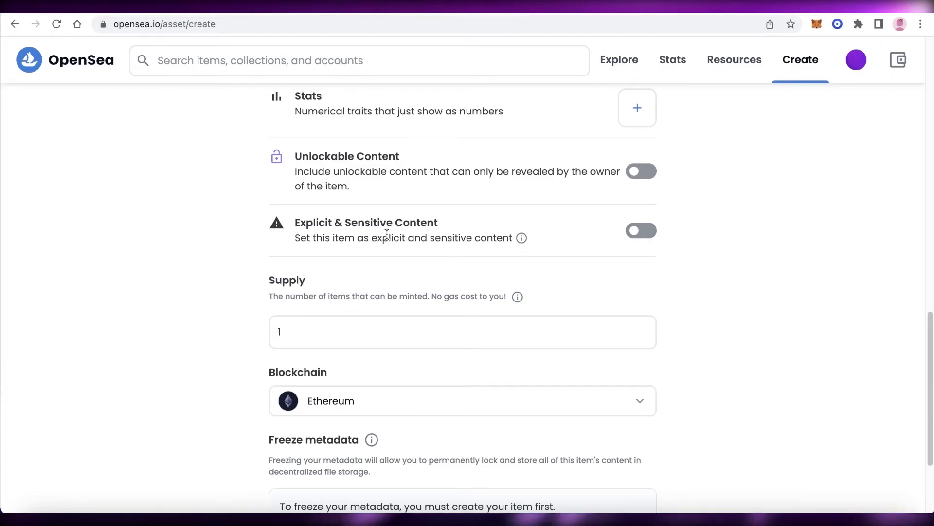
scroll(372, 239, down, 3)
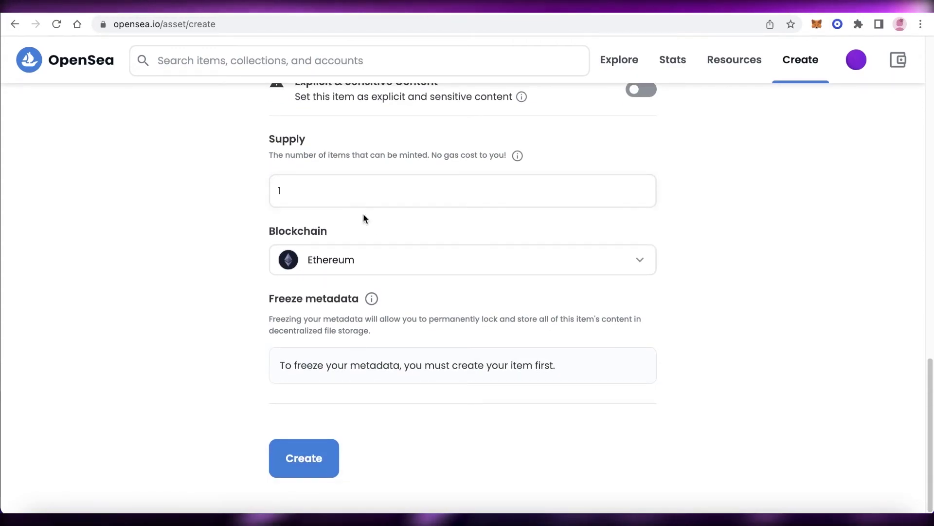
Create the Peacock Elegance item and close the item-created message
click(306, 460)
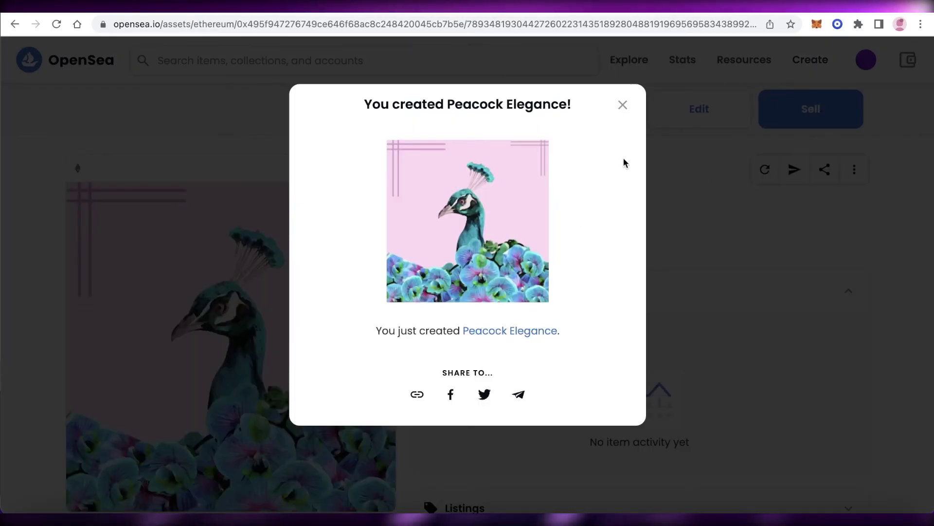
click(623, 103)
scroll(417, 229, down, 6)
scroll(417, 229, up, 5)
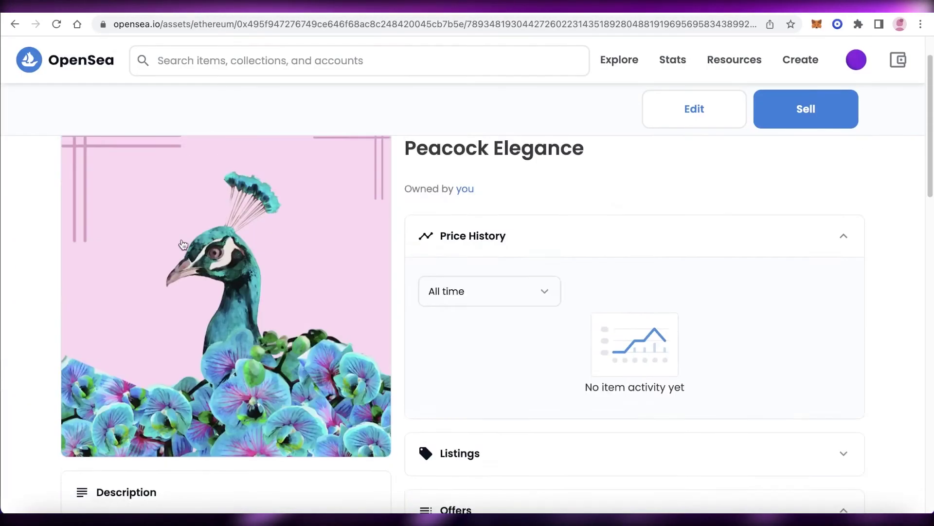
scroll(633, 194, down, 7)
scroll(141, 125, up, 7)
scroll(546, 178, down, 3)
scroll(546, 177, up, 3)
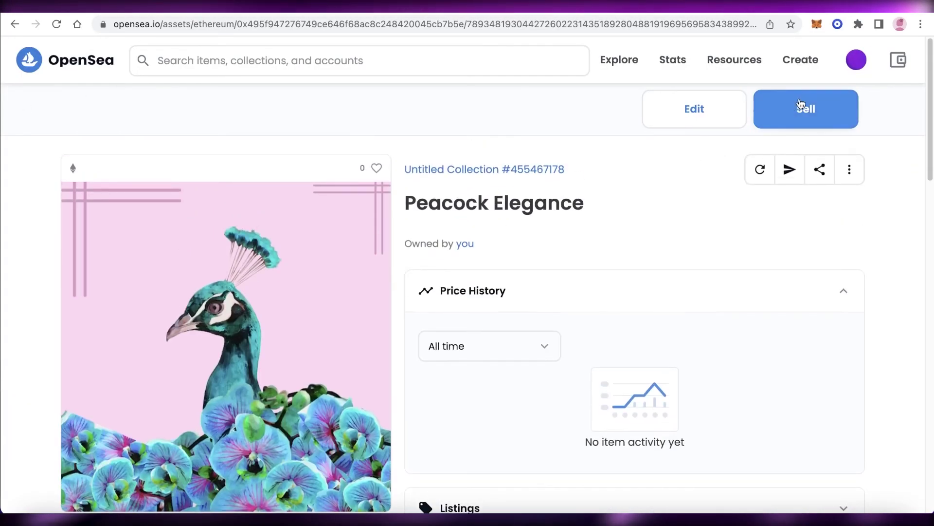
Start a sale listing at a fixed price of 0.01 ETH
click(800, 100)
scroll(267, 150, down, 4)
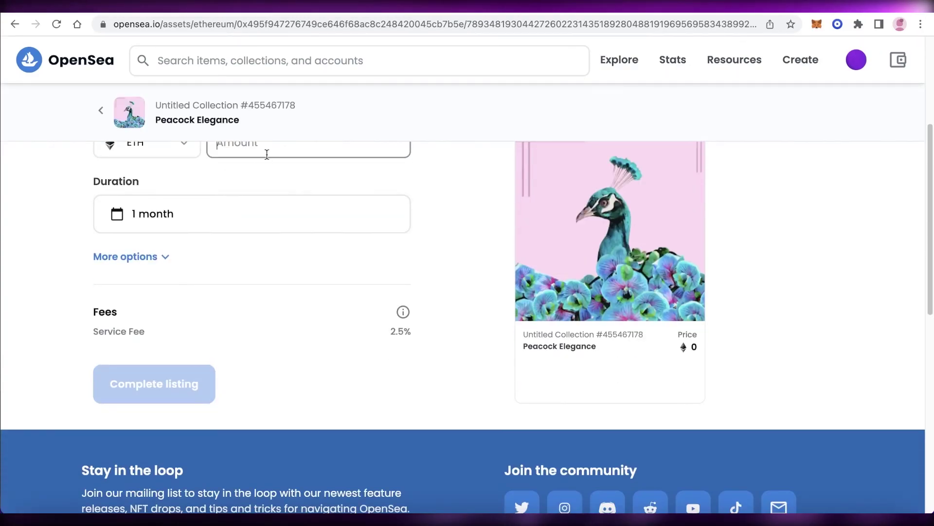
scroll(271, 160, up, 3)
text(0.01)
click(465, 259)
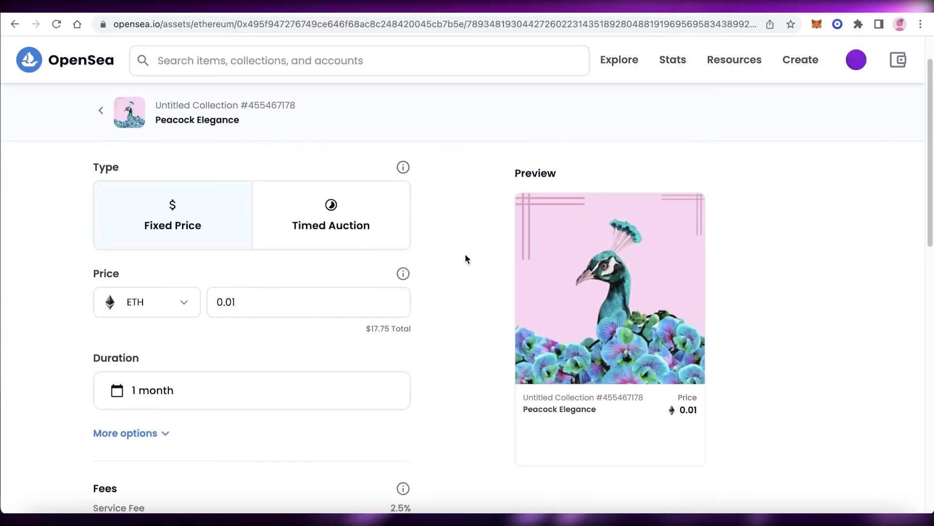
scroll(460, 265, down, 1)
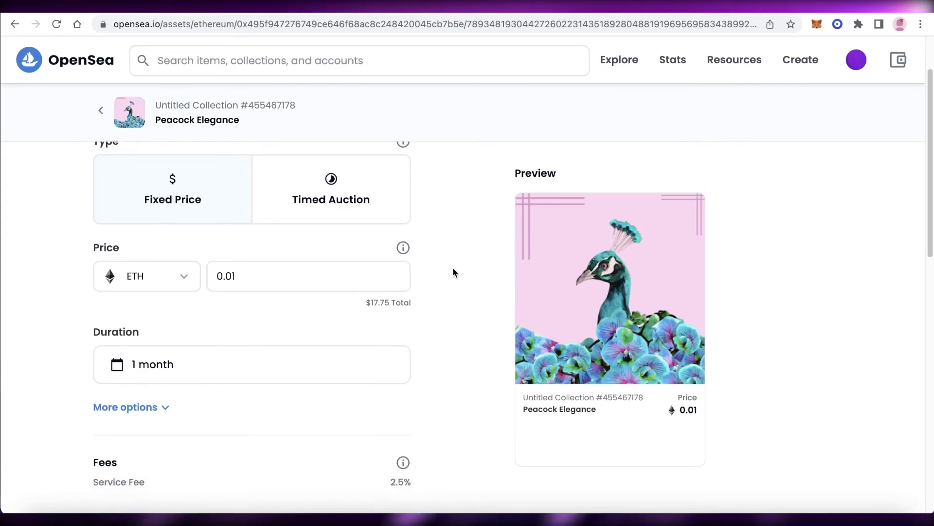
click(330, 196)
click(156, 202)
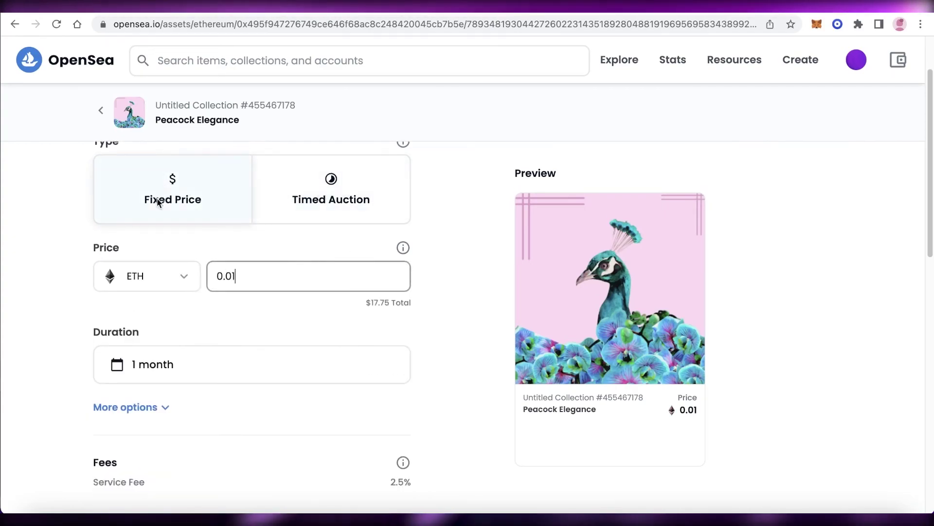
Keep the one-month duration, complete the listing and sign it in MetaMask
scroll(252, 323, down, 1)
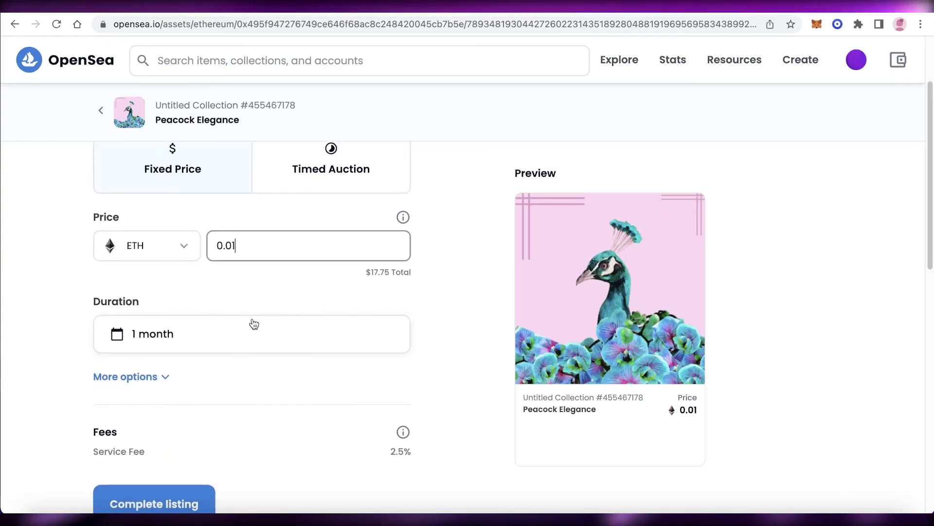
click(253, 326)
scroll(78, 305, down, 5)
scroll(244, 242, up, 3)
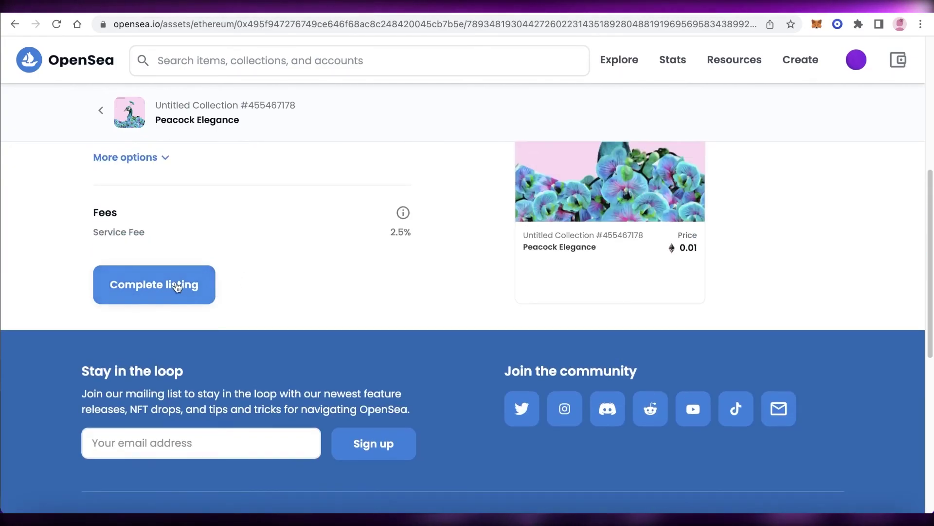
click(176, 286)
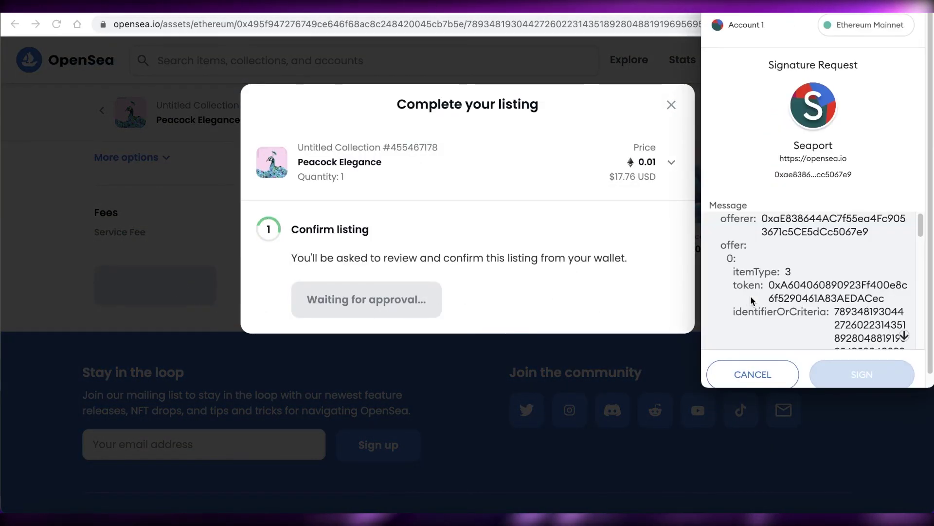
scroll(779, 292, down, 10)
click(846, 353)
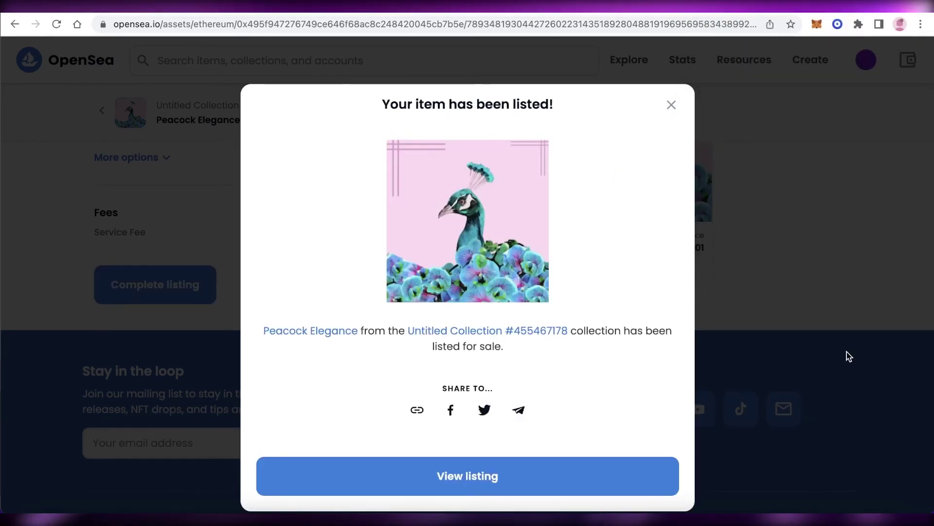
View the Peacock Elegance listing page: 0.01 ETH, sale ending September 9, 2022
click(524, 475)
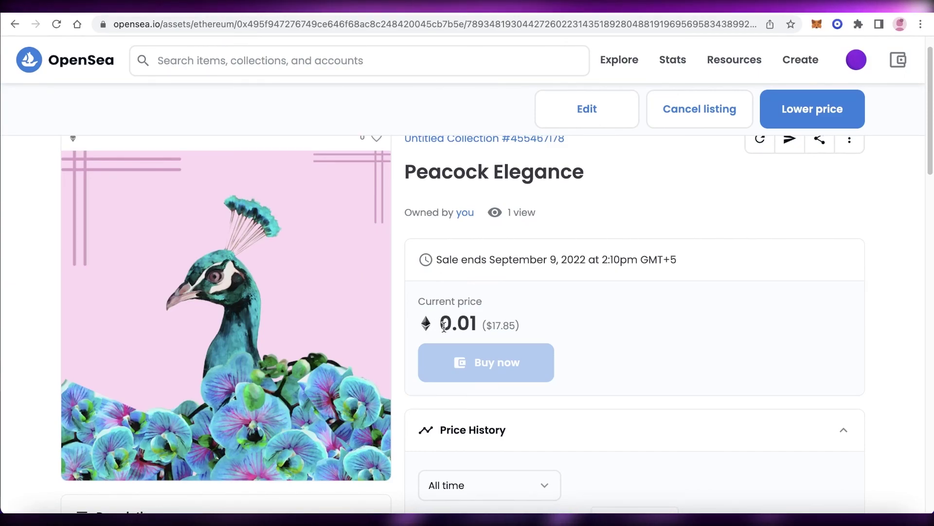
scroll(554, 327, down, 7)
scroll(555, 327, up, 7)
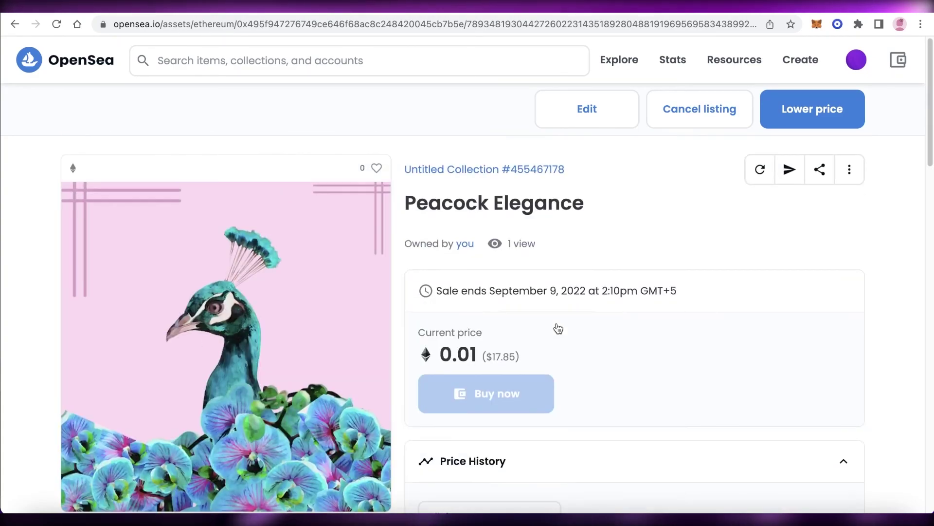
scroll(551, 328, down, 1)
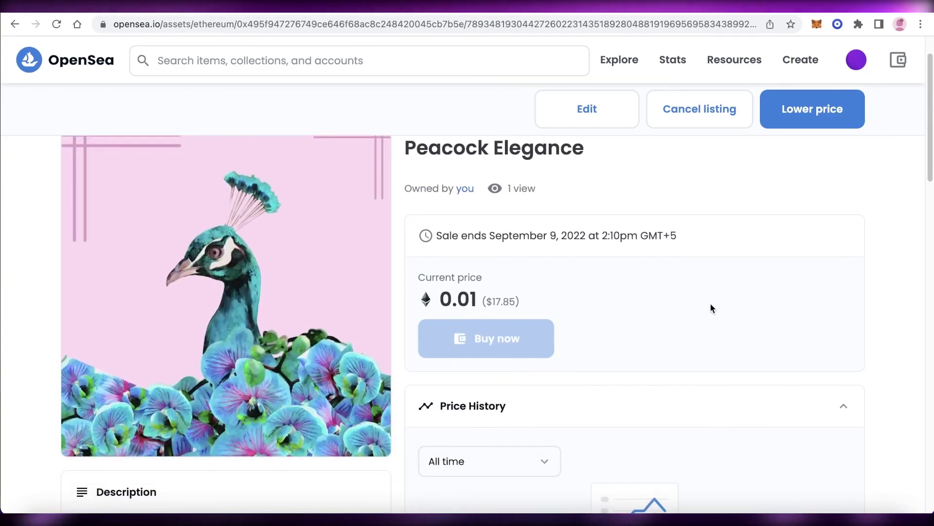